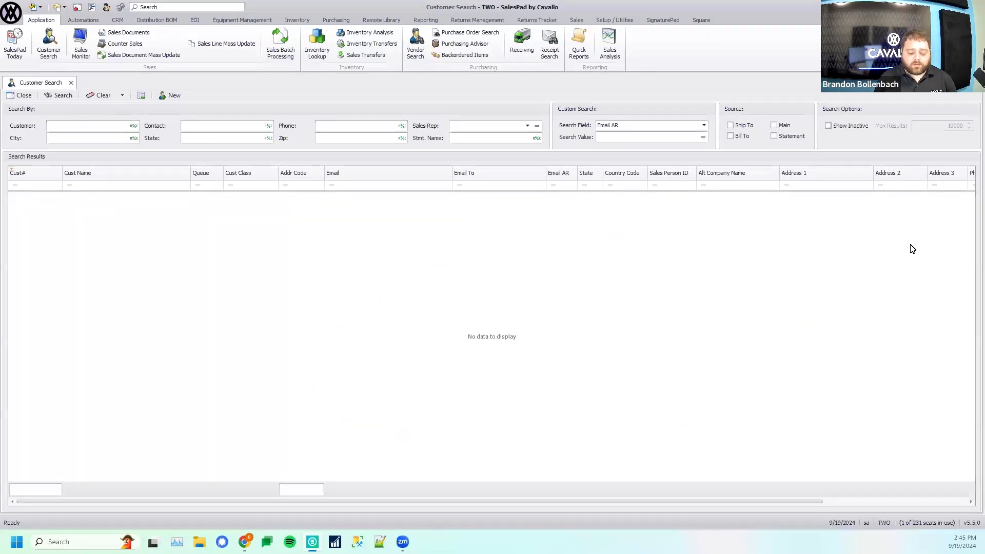
- Search the customers for Blue Yonder Airlines and open its customer record
left_click(96, 129)
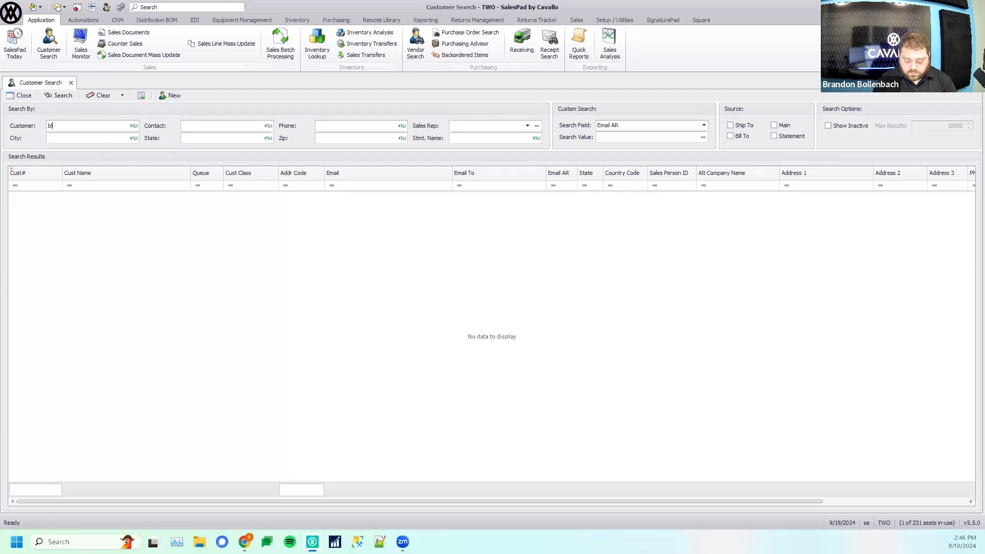
type("yon")
key("Return")
left_click(29, 212)
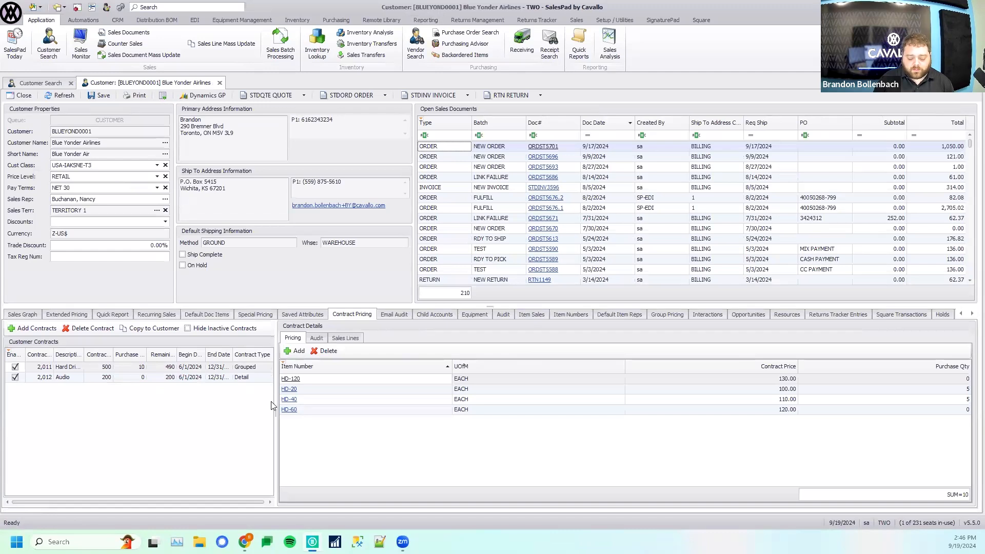
- Widen the customer contracts list to fit all its columns and inspect the Hard Drives contract's item prices and purchase quantities
left_click_drag(278, 412, 315, 476)
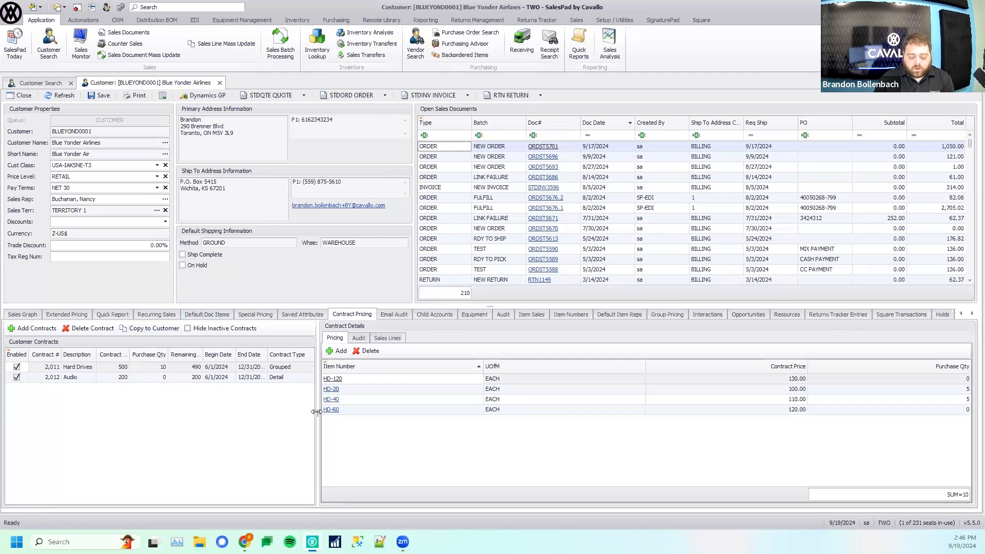
left_click_drag(317, 412, 363, 411)
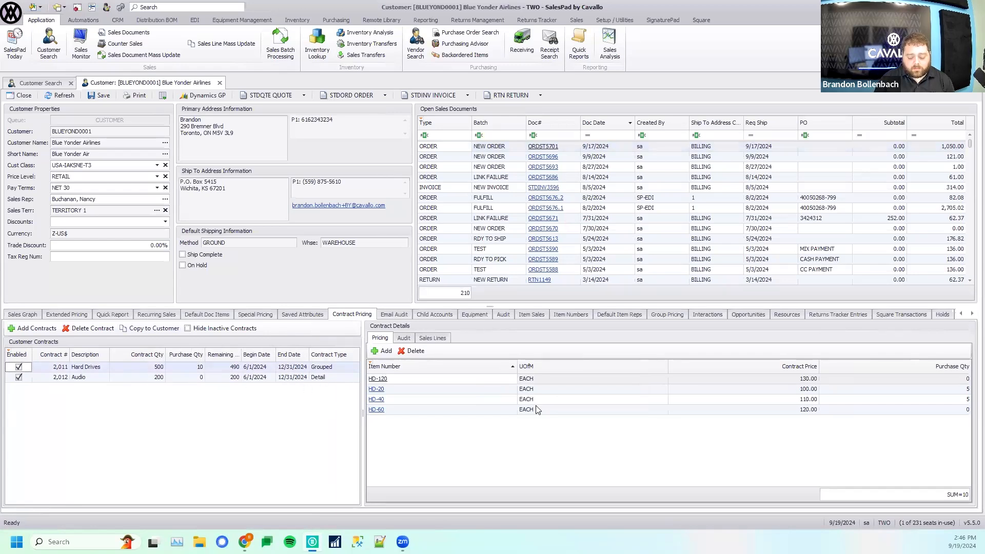
left_click(541, 428)
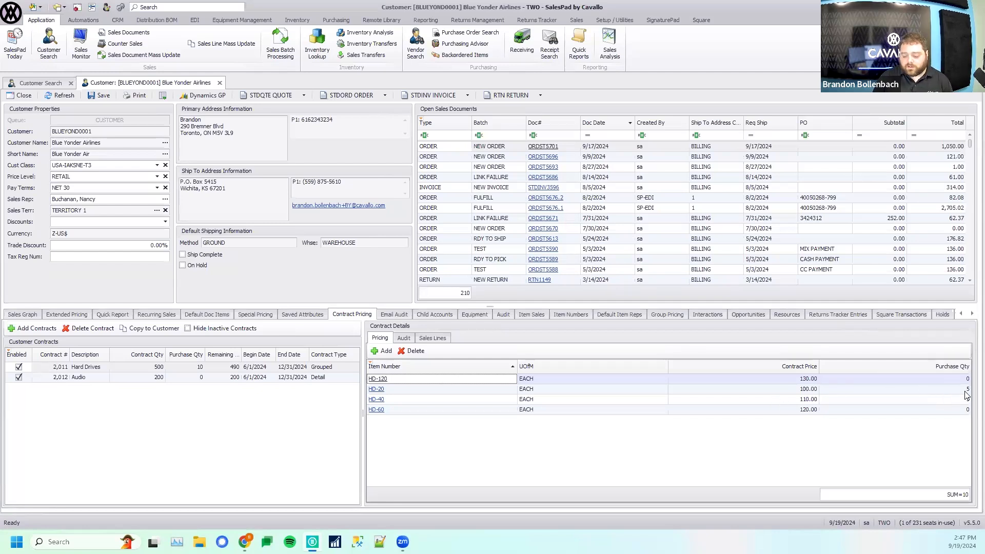
left_click(183, 367)
double_click(181, 366)
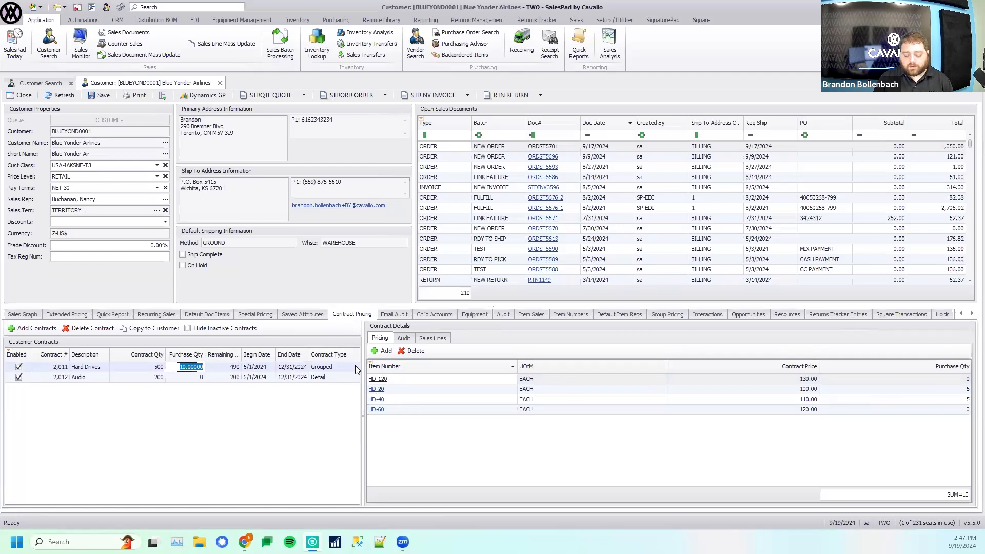
- Examine the Audio detail contract's prices and contract quantities for items A100 and A200
left_click(340, 378)
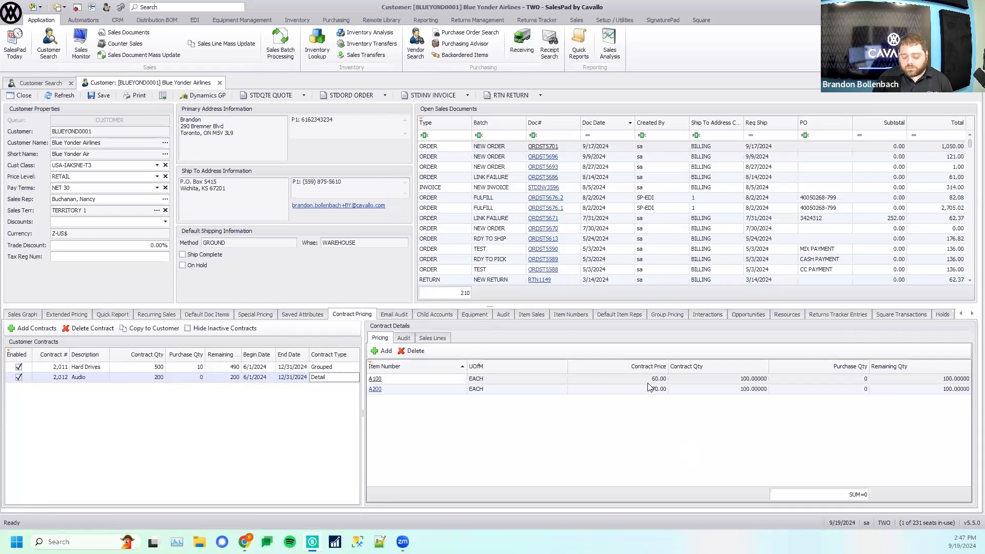
left_click(612, 380)
left_click(723, 380)
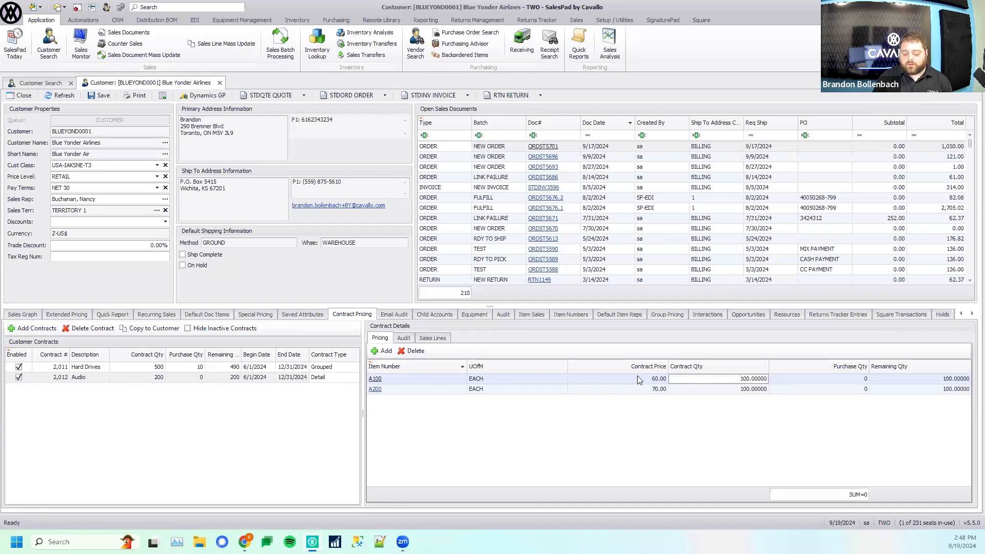
left_click(701, 391)
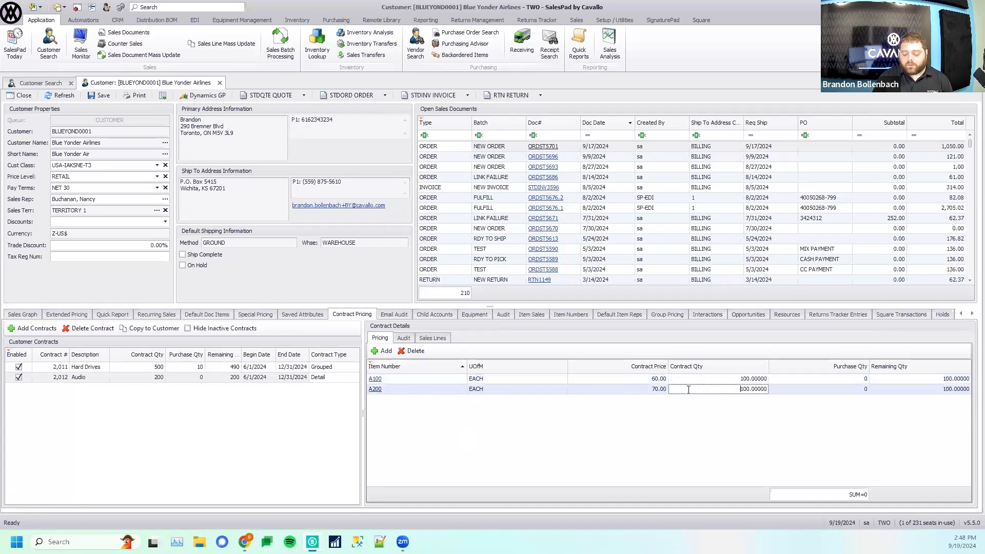
left_click(700, 380)
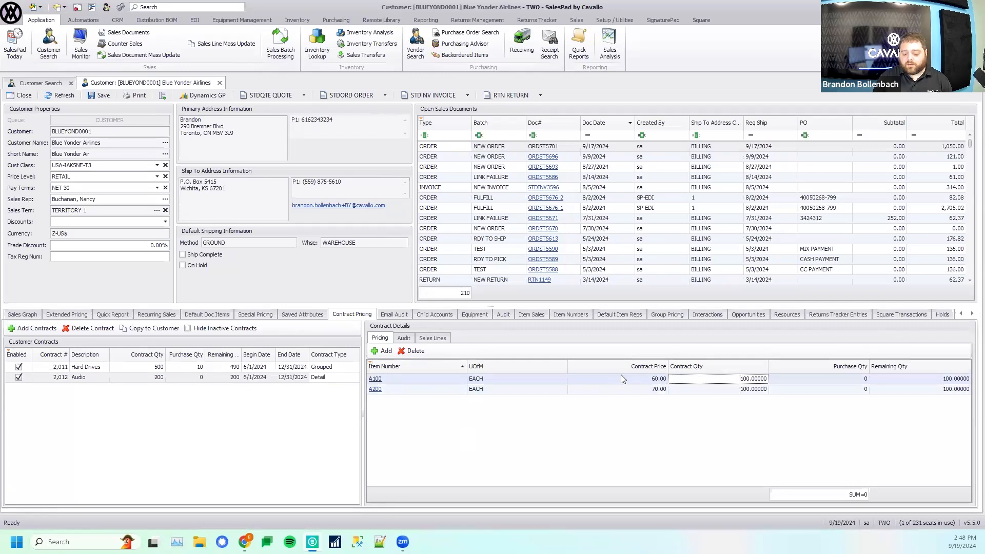
key("Down")
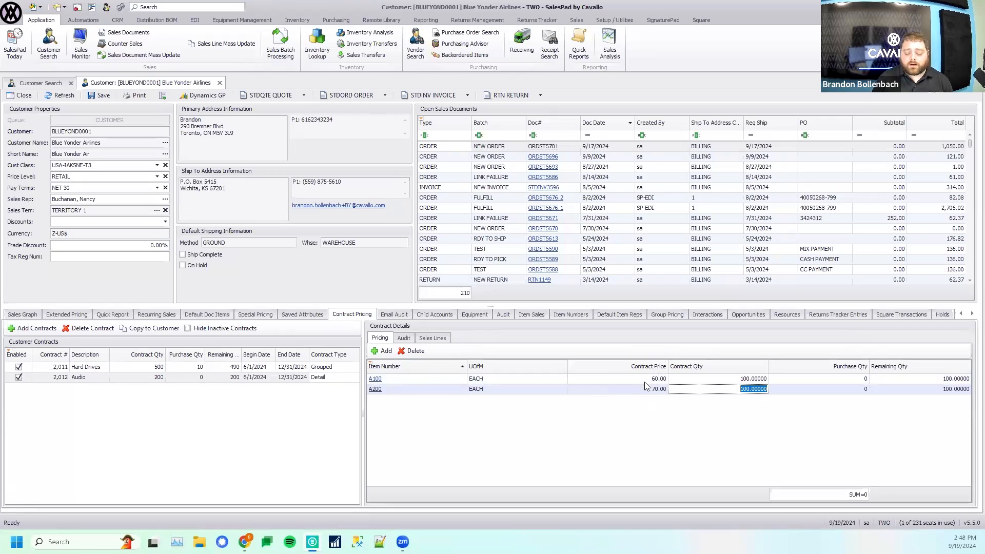
- Create a new STDORD order for Blue Yonder Airlines with a line for item HD-20
left_click(351, 96)
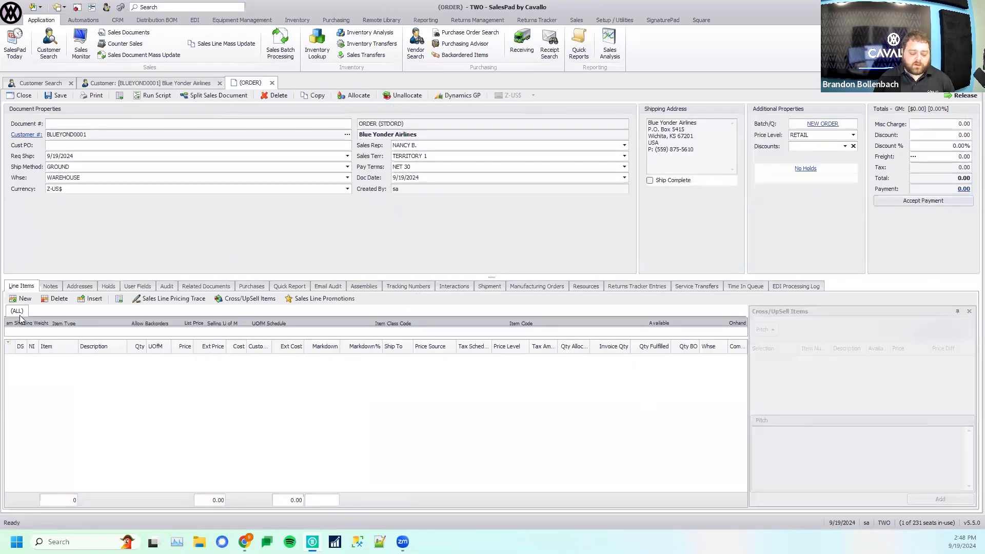
left_click(24, 299)
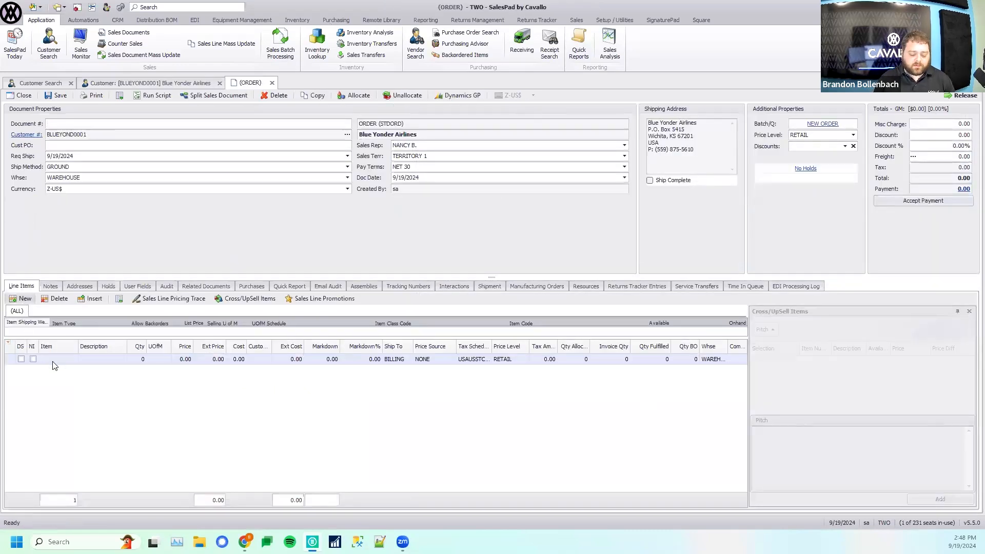
type("HD-20")
key("Tab")
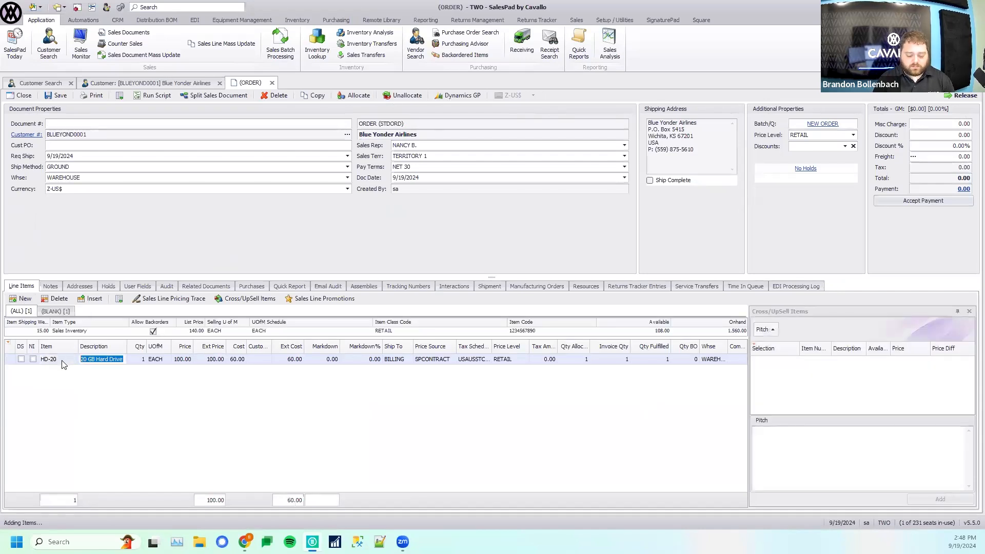
- Close the Cross/UpSell Items pane and move the Price Source column directly after Ext Price
left_click(969, 311)
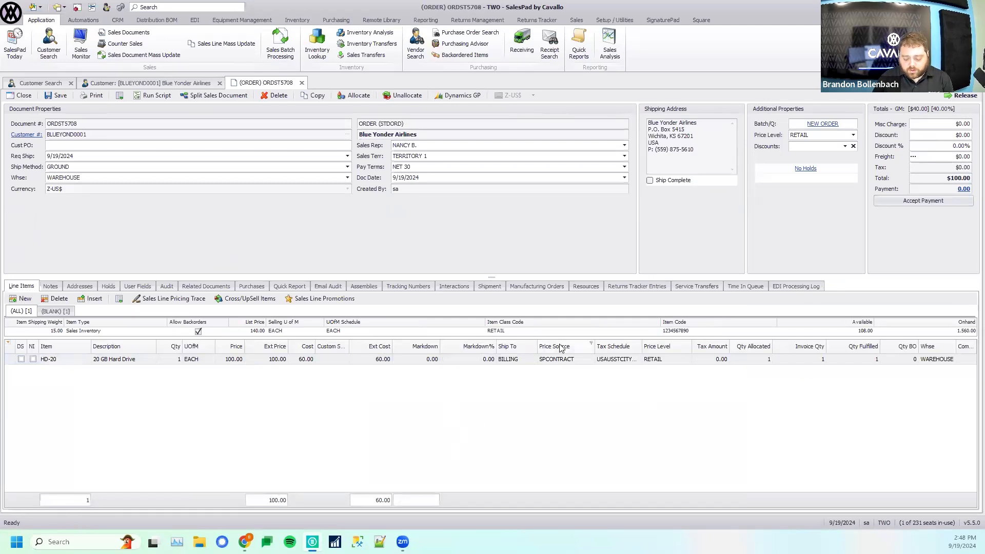
left_click_drag(559, 347, 285, 351)
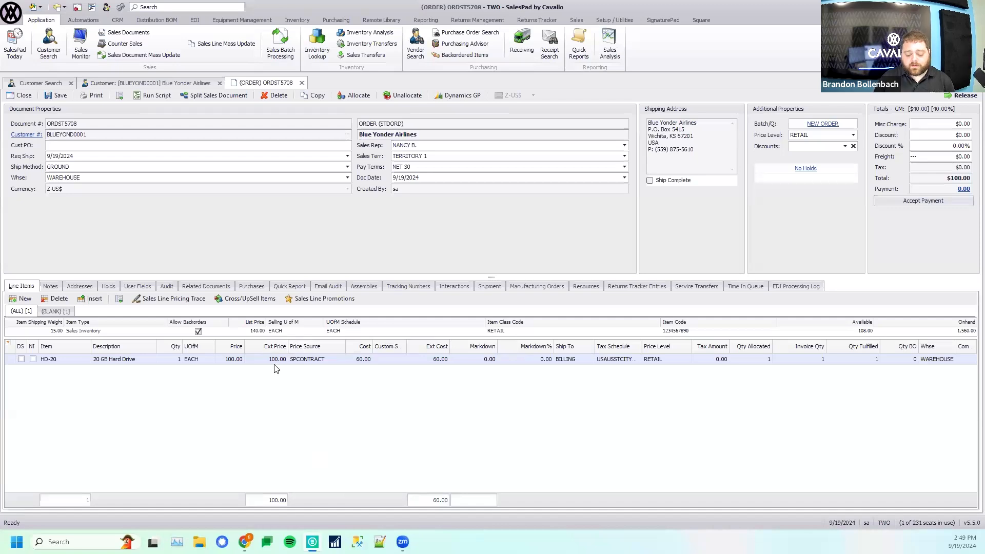
- Set the HD-20 line's quantity to 5 and save the order
left_click(177, 359)
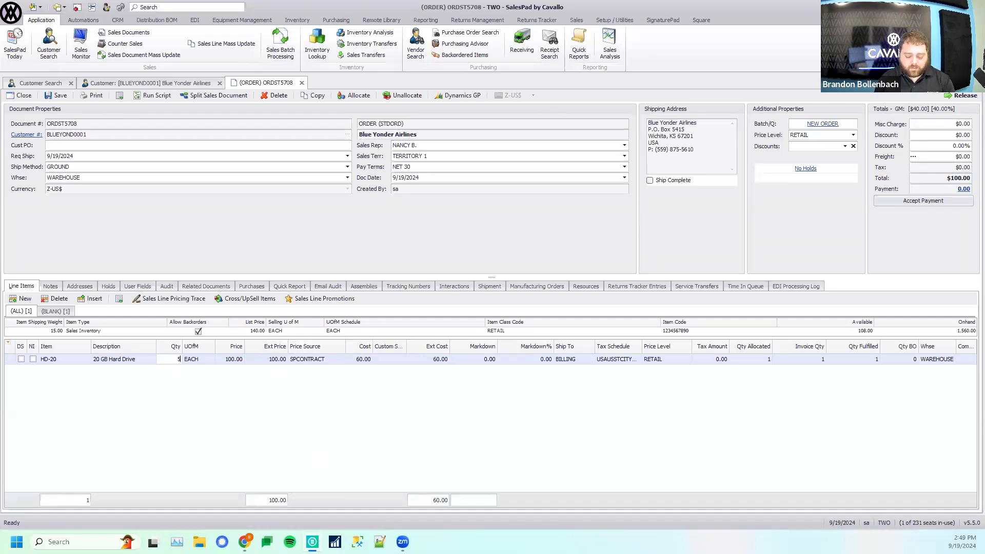
type("5")
key("Tab")
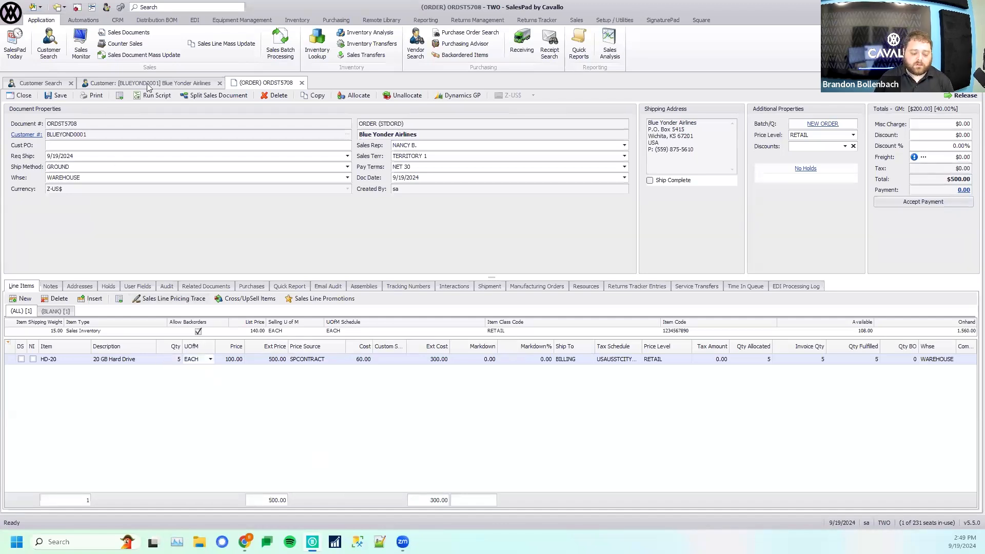
left_click(57, 96)
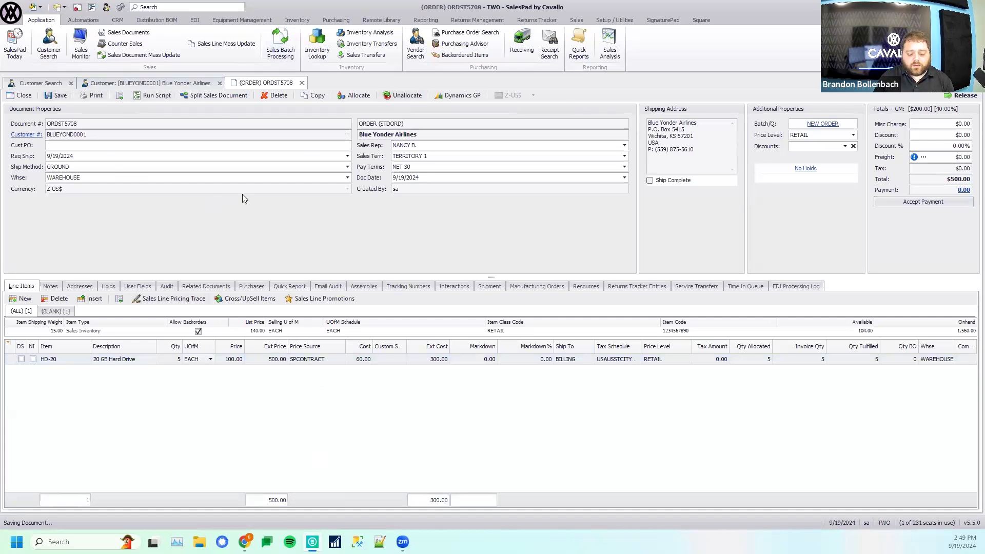
- Refresh the Blue Yonder Airlines customer record and check the Hard Drives contract's purchase quantity for HD-20
left_click(190, 84)
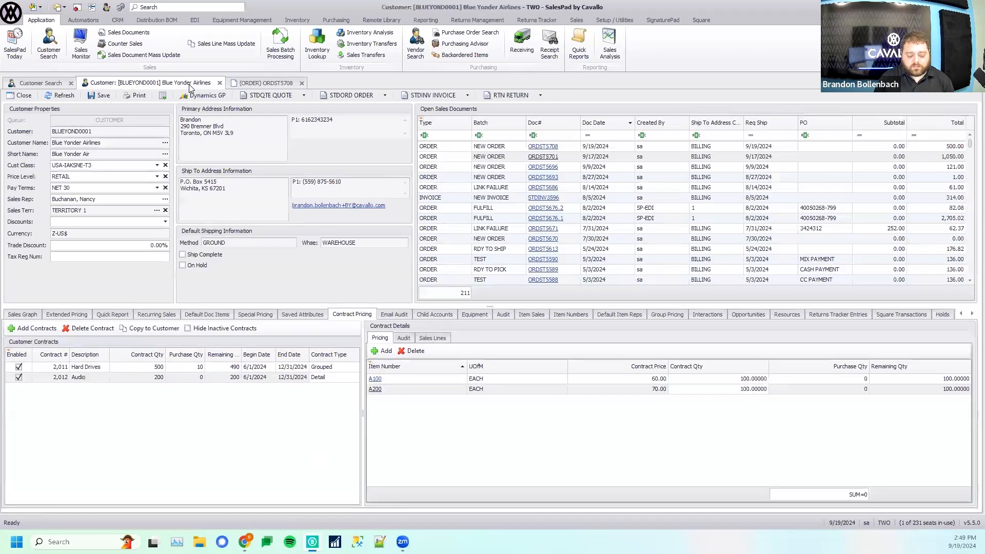
left_click(53, 94)
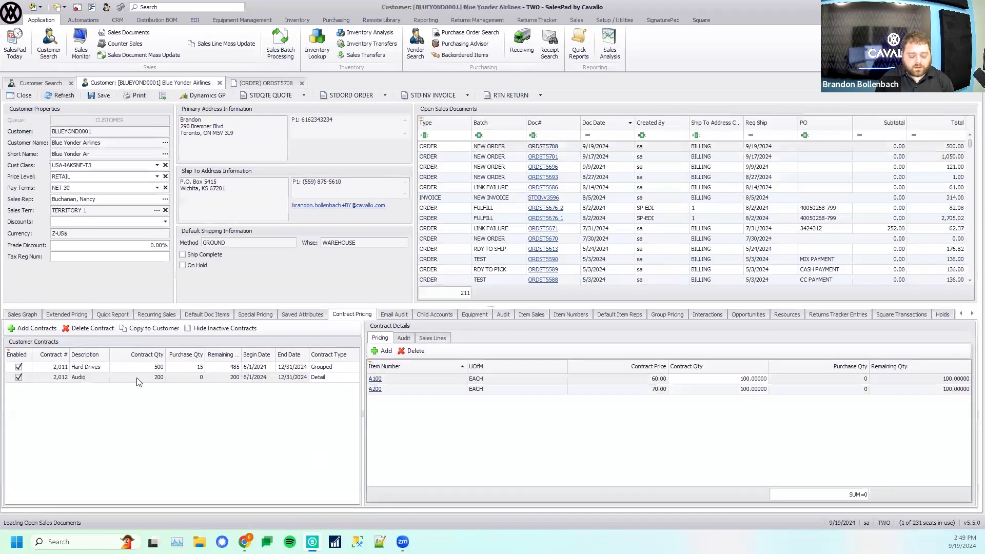
left_click(84, 368)
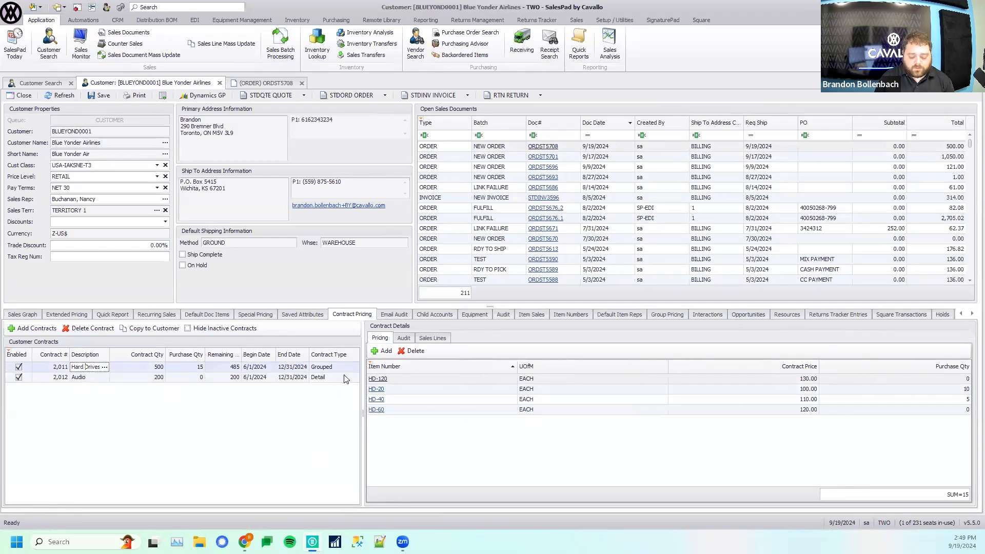
left_click(442, 390)
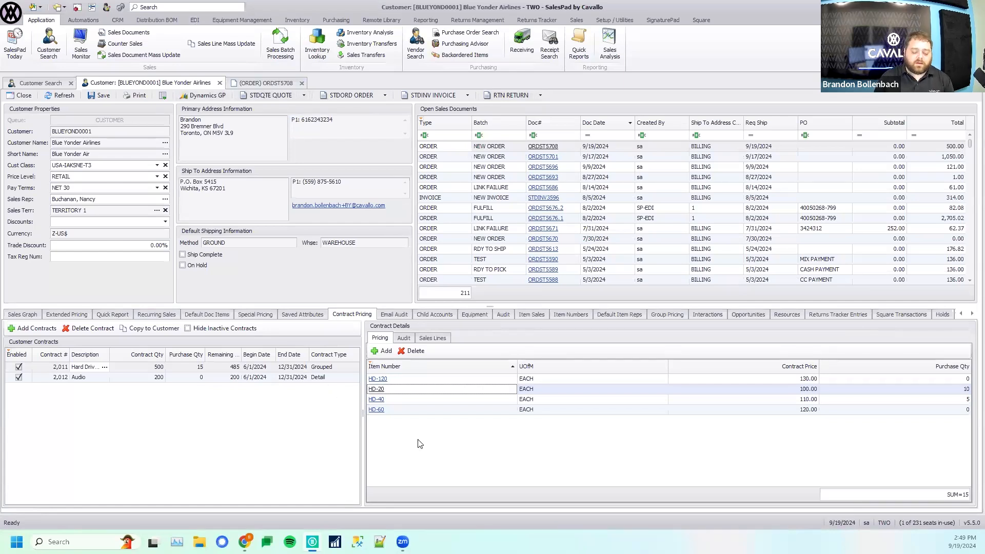
- Review the sales lines applied to the Hard Drives contract and its audit history
left_click(439, 339)
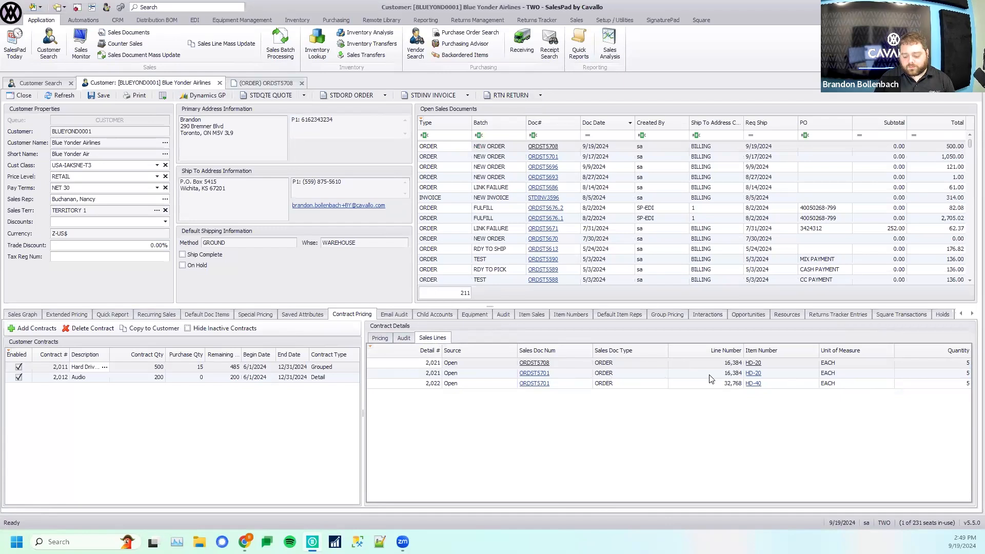
left_click(656, 386)
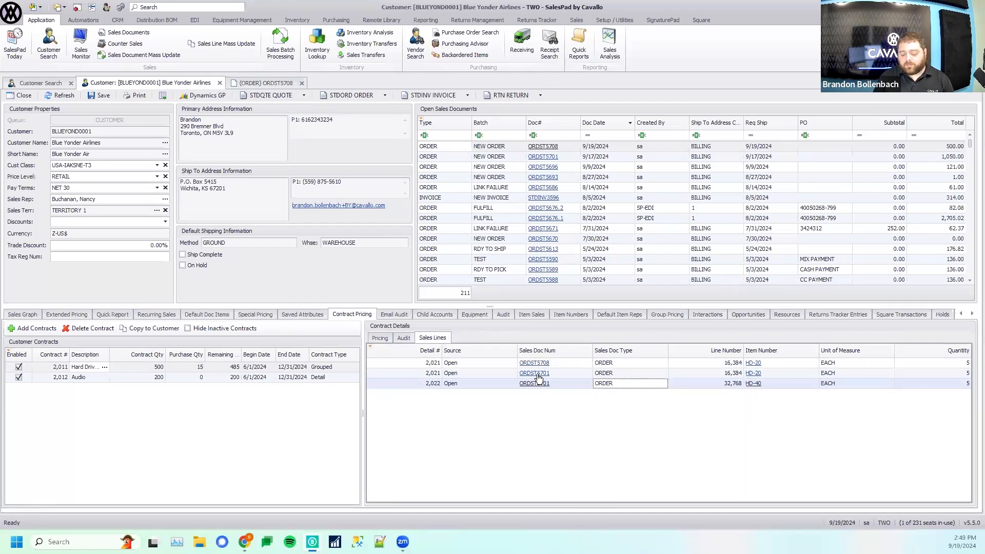
left_click(404, 339)
scroll(511, 441, "down", 5)
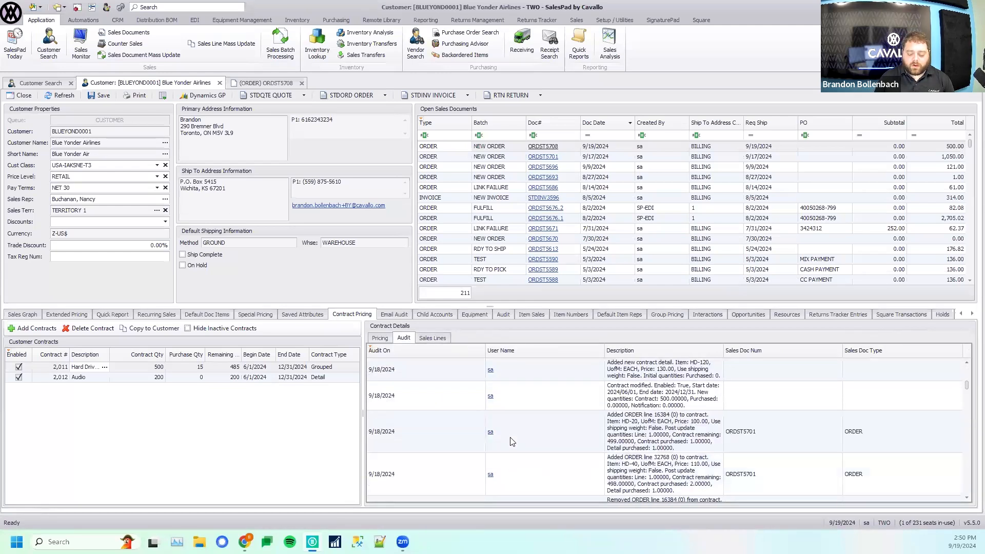
scroll(511, 442, "up", 5)
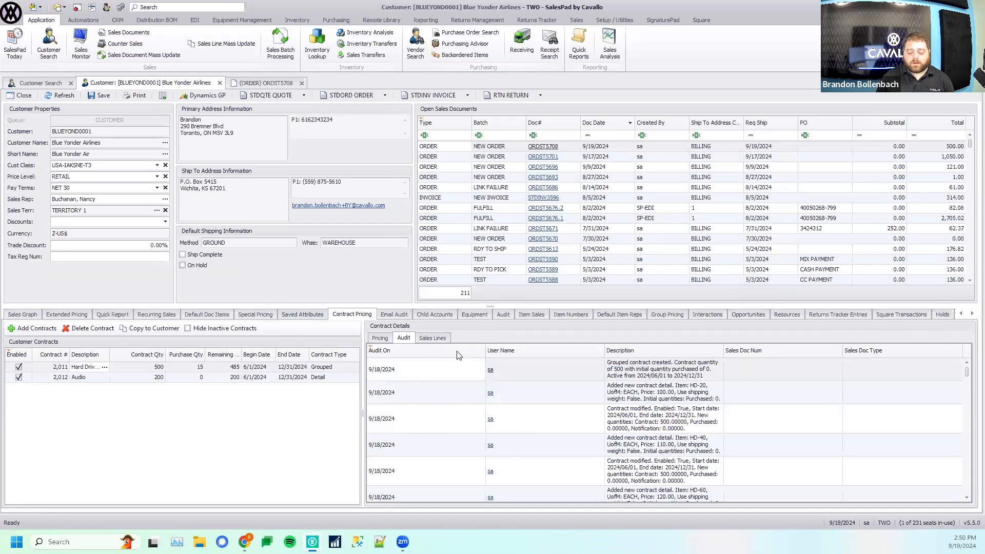
- Return to the new order and look through the available line item actions
left_click(273, 82)
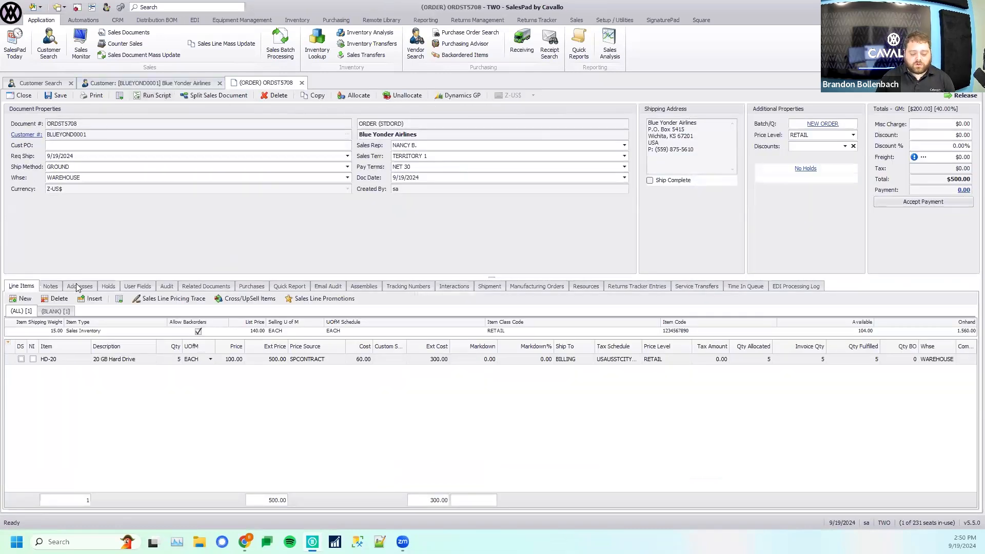
left_click(119, 299)
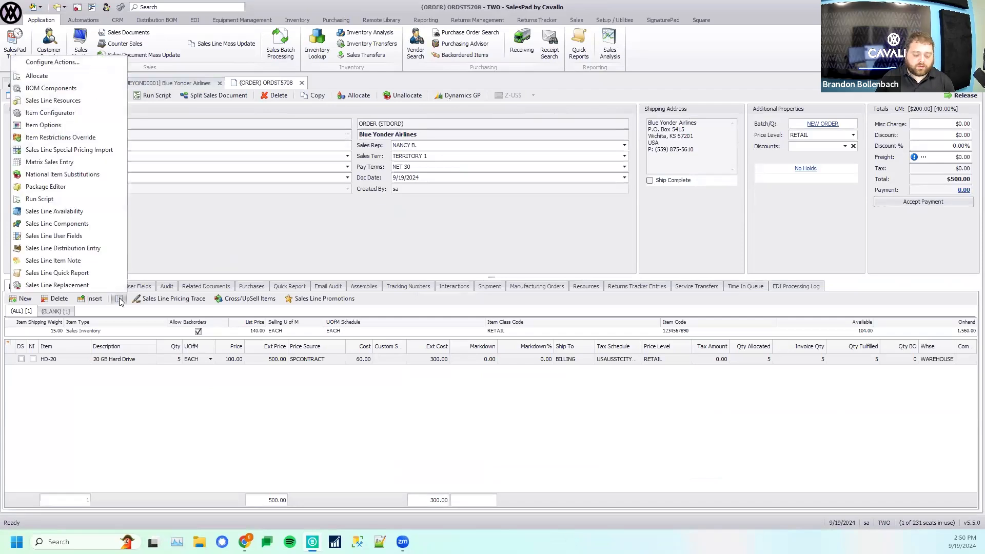
left_click(120, 300)
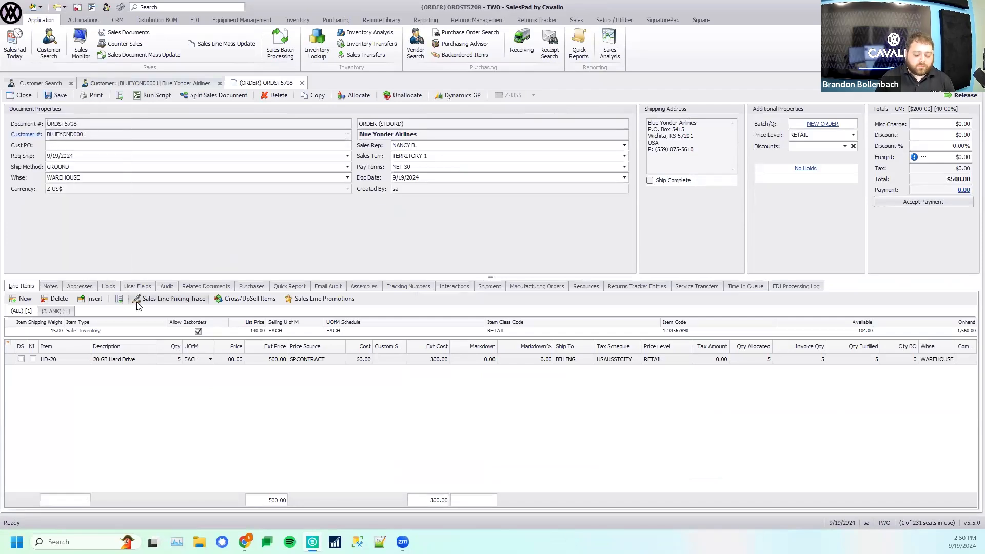
left_click(119, 300)
left_click(119, 300)
left_click(120, 300)
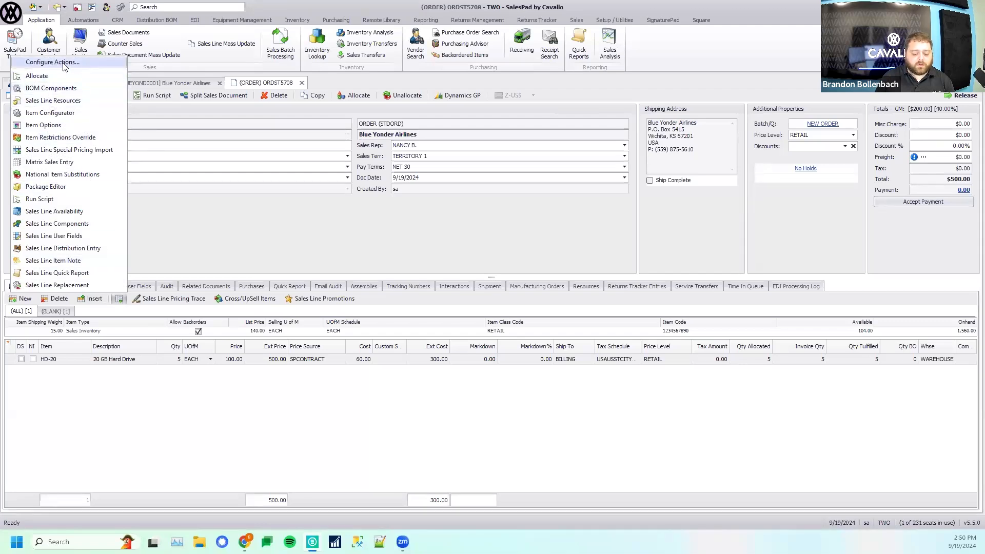
- Run the sales line pricing trace for HD-20, inspect the SPCONTRACT and STANDARD price engine entries, and close it
left_click(165, 302)
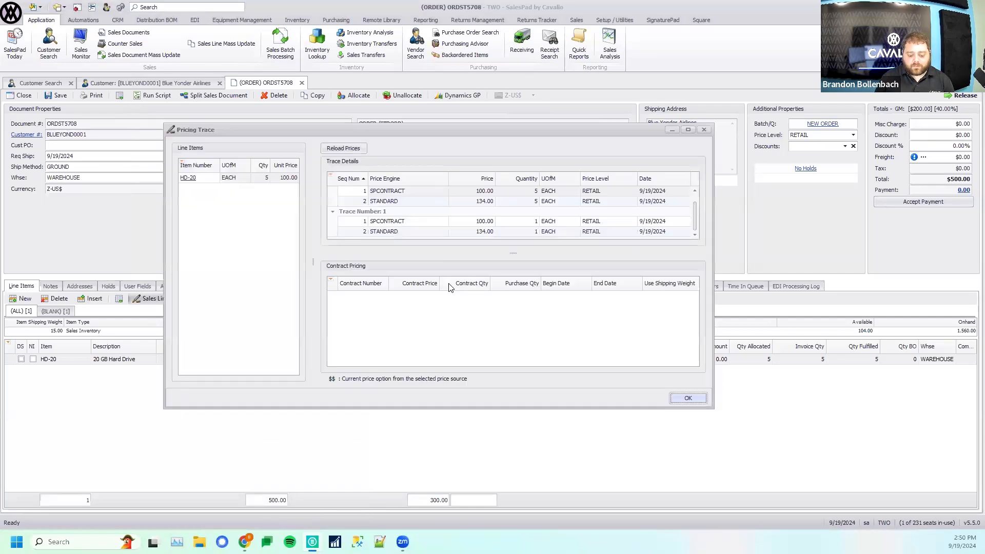
left_click(407, 193)
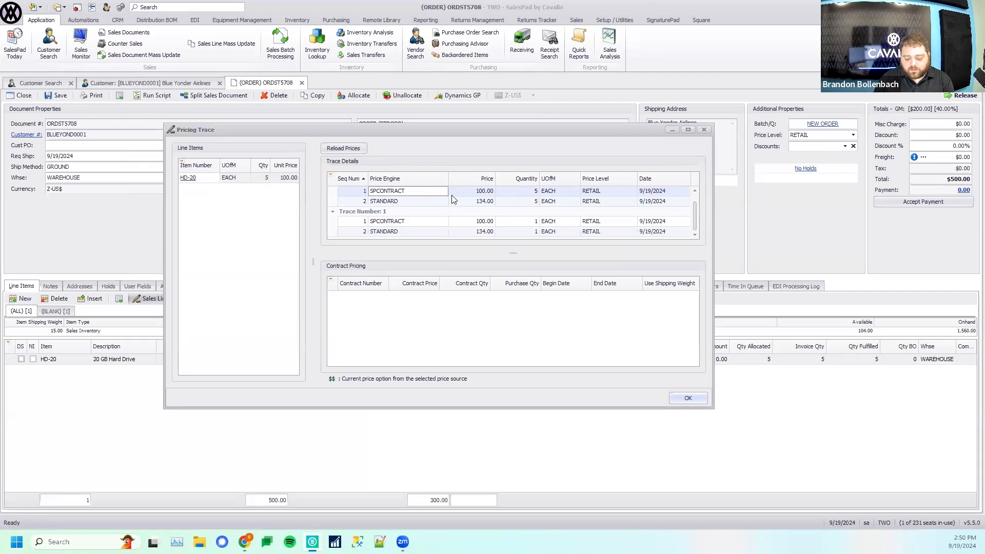
left_click(405, 203)
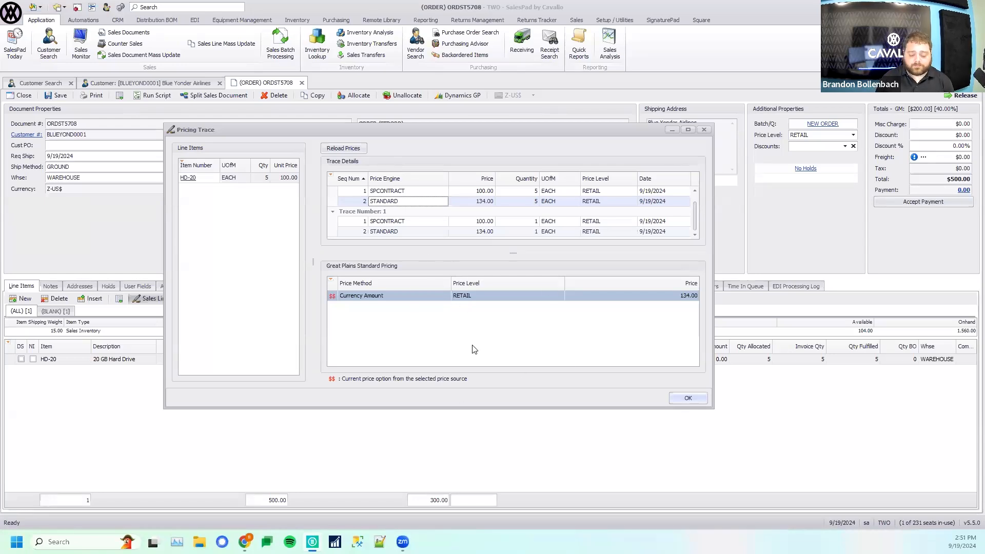
left_click(705, 130)
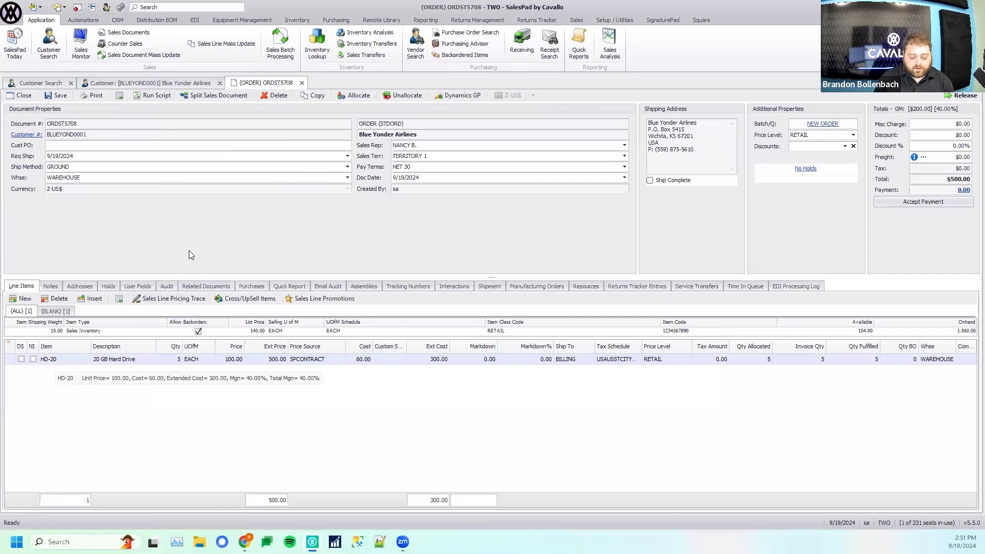
- Check the Hard Drives contract's remaining quantity on the customer record, and add a second HD-20 line to the order
left_click(150, 82)
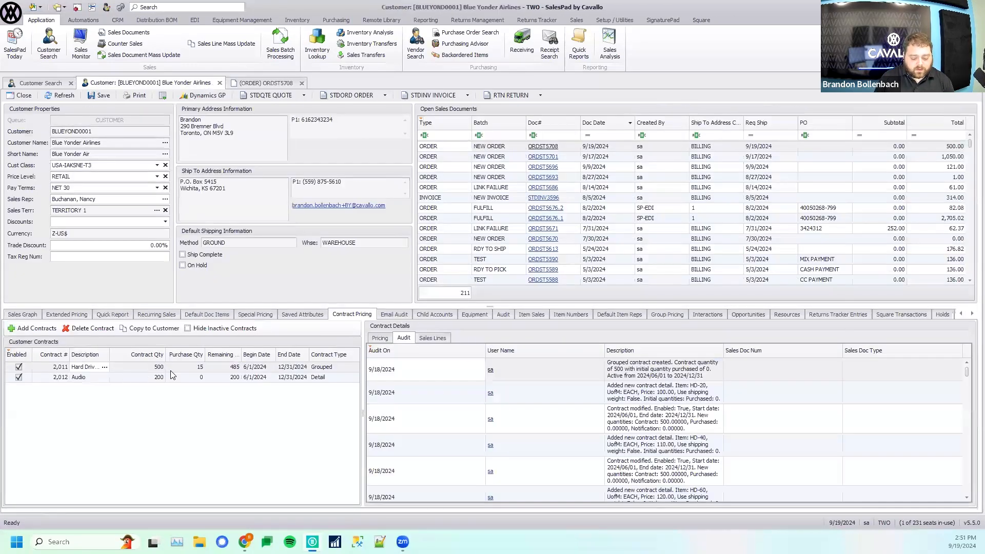
left_click(266, 82)
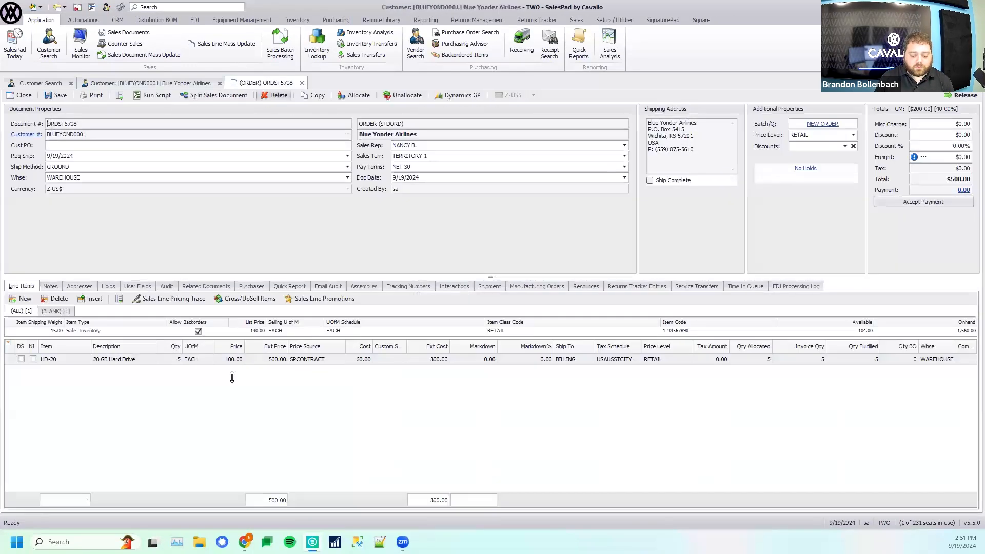
left_click(26, 300)
left_click(66, 370)
type("HD-20")
key("Return")
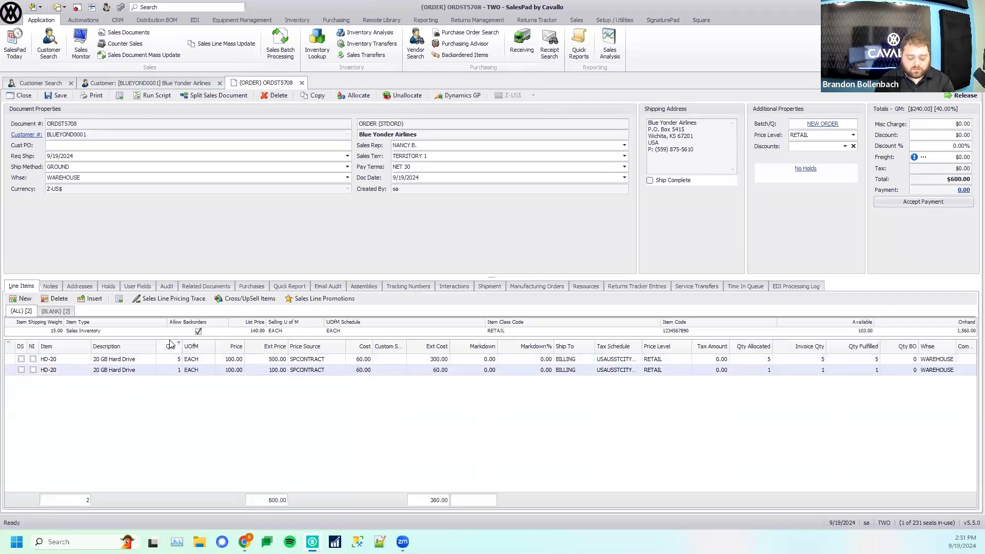
- Set the second HD-20 line's quantity to 1,000 and accept placing the contract overflow on a new line
left_click(176, 370)
type("1,00")
type("000")
key("Return")
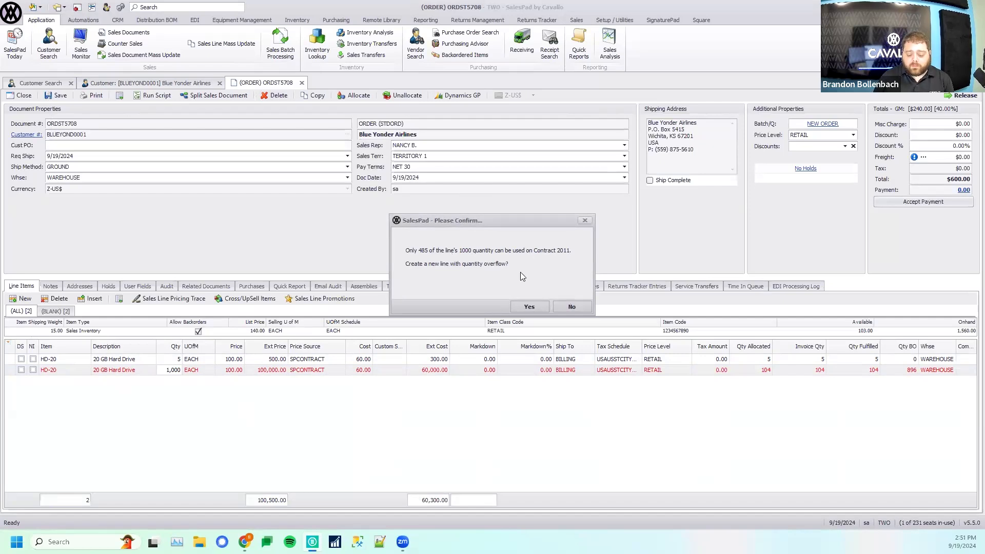
left_click(537, 306)
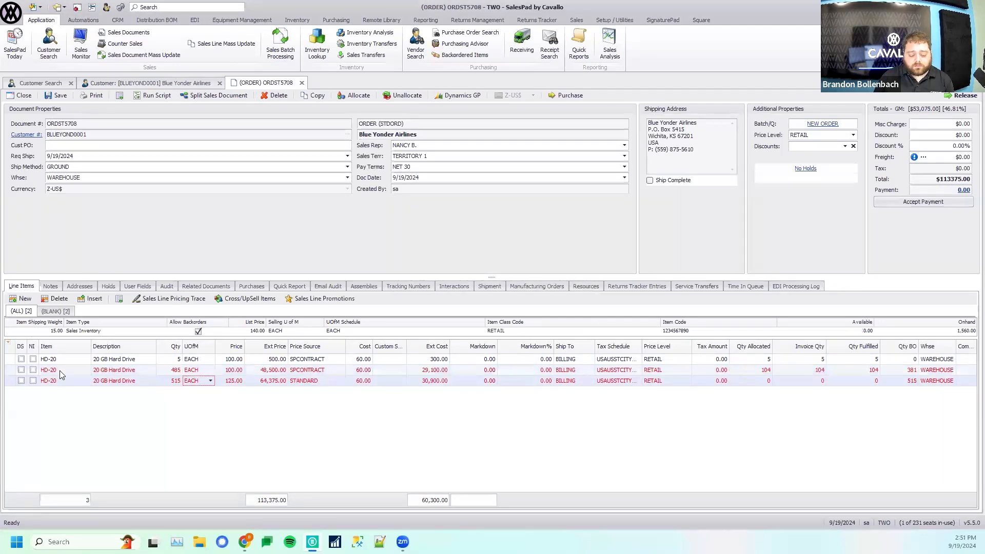
left_click(172, 381)
left_click(145, 383)
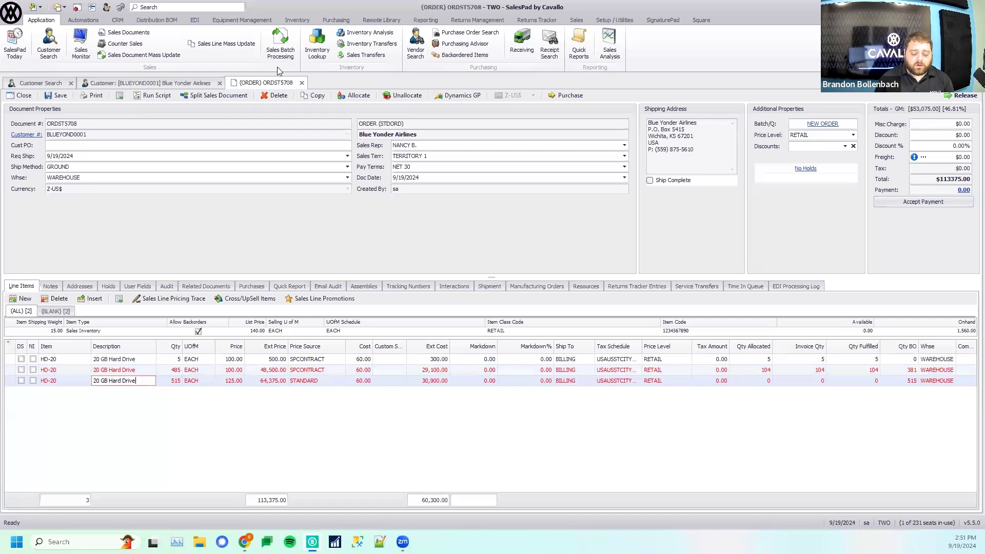
- Review the item prices in the Hard Drives contract, and close the order without saving its changes
left_click(150, 83)
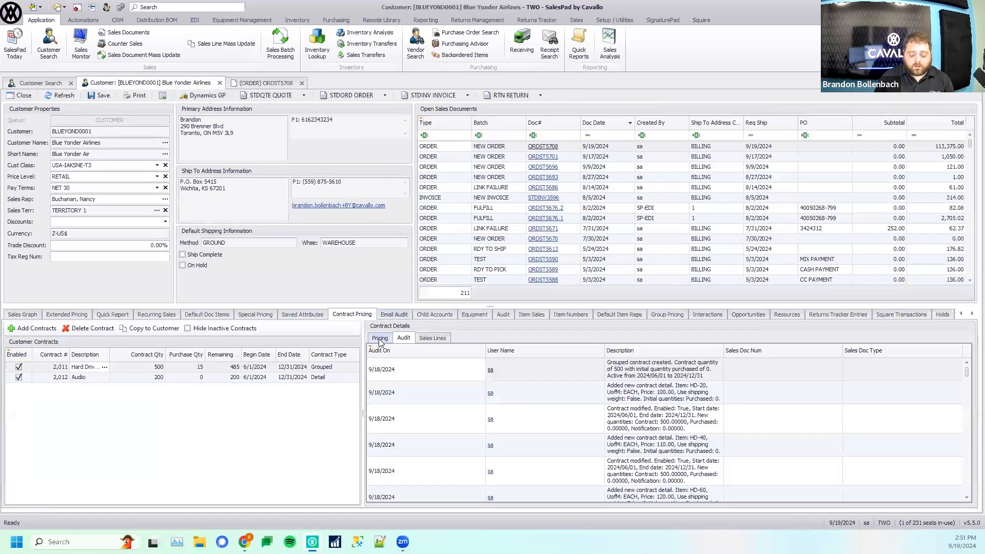
left_click(380, 339)
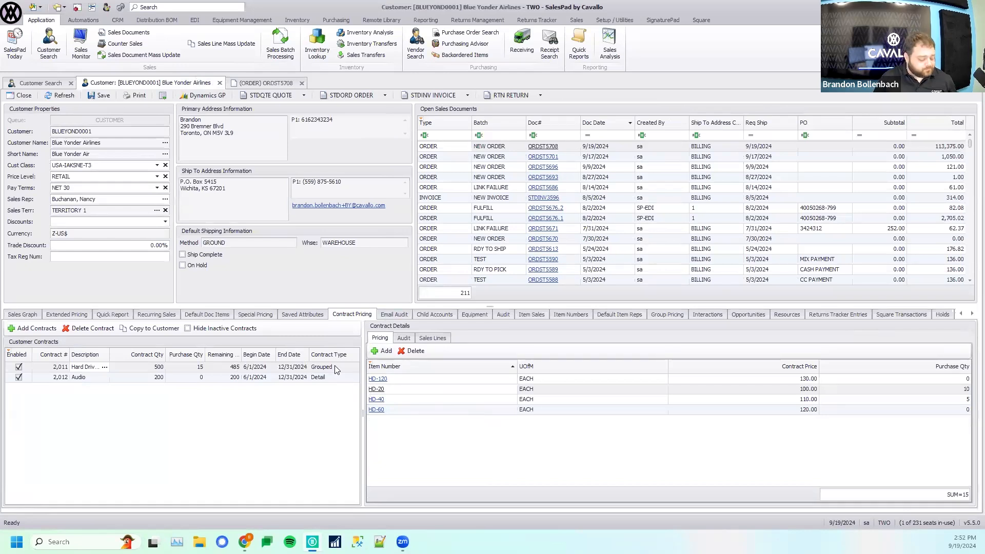
middle_click(265, 82)
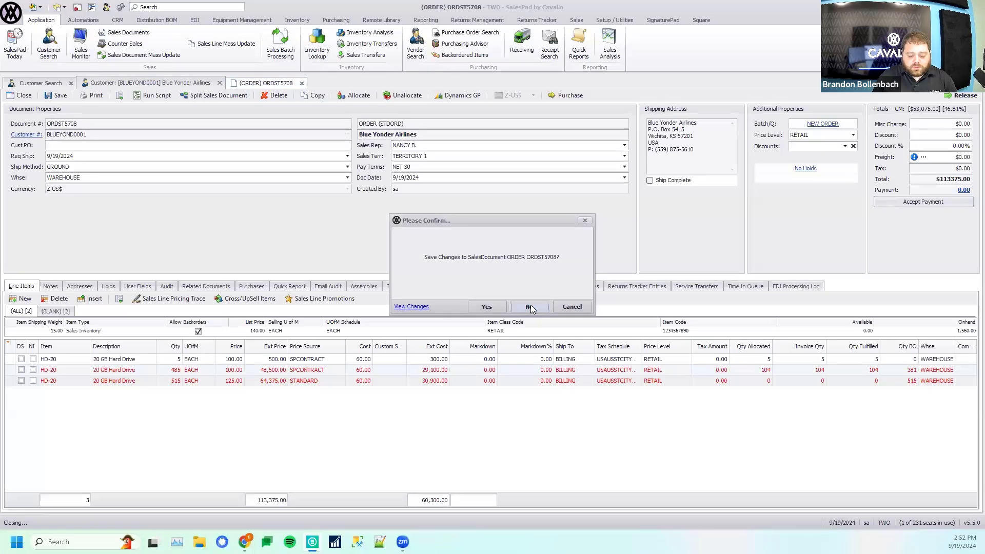
left_click(530, 305)
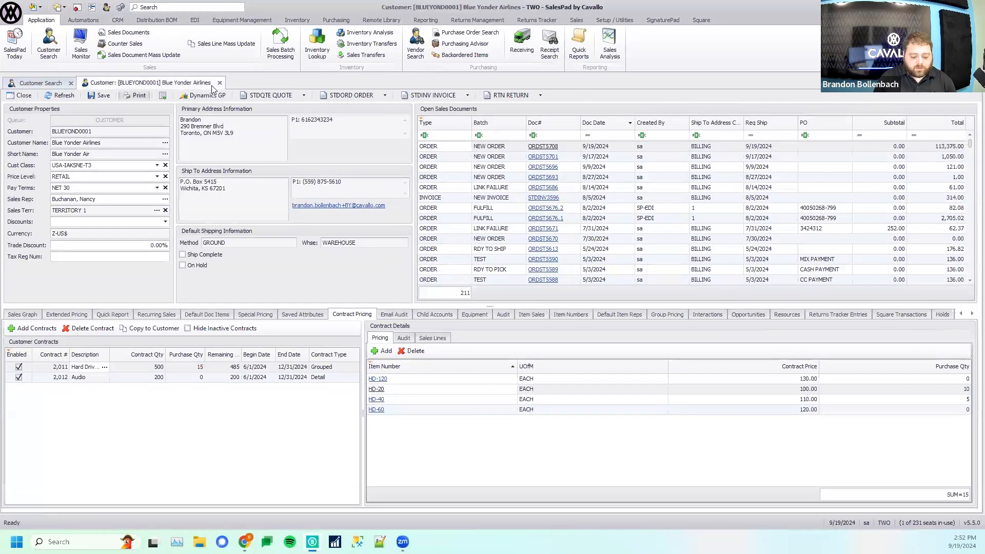
- Close the Blue Yonder Airlines record, and find and open the Super Foods Plus customer record
key("ctrl+F4")
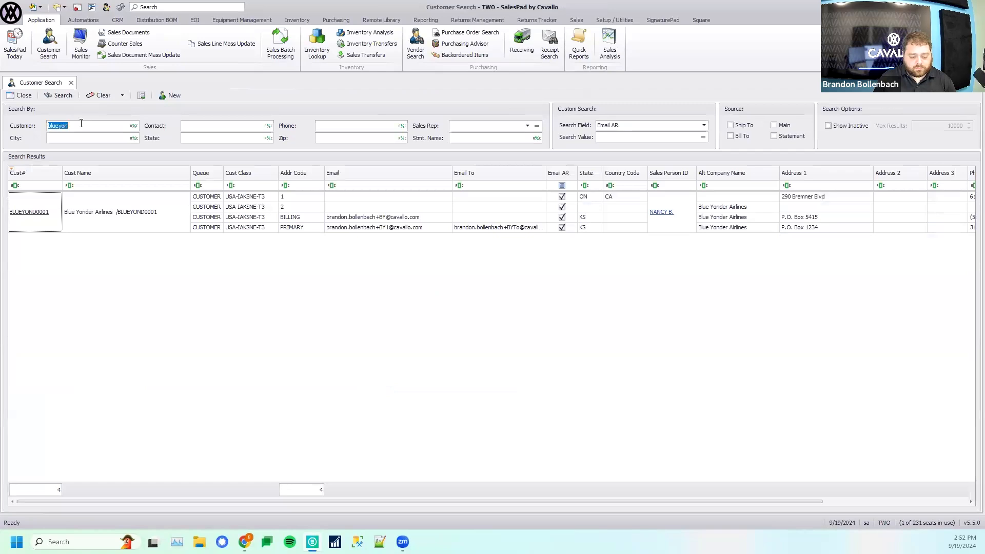
type("customer")
key("BackSpace")
key("Return")
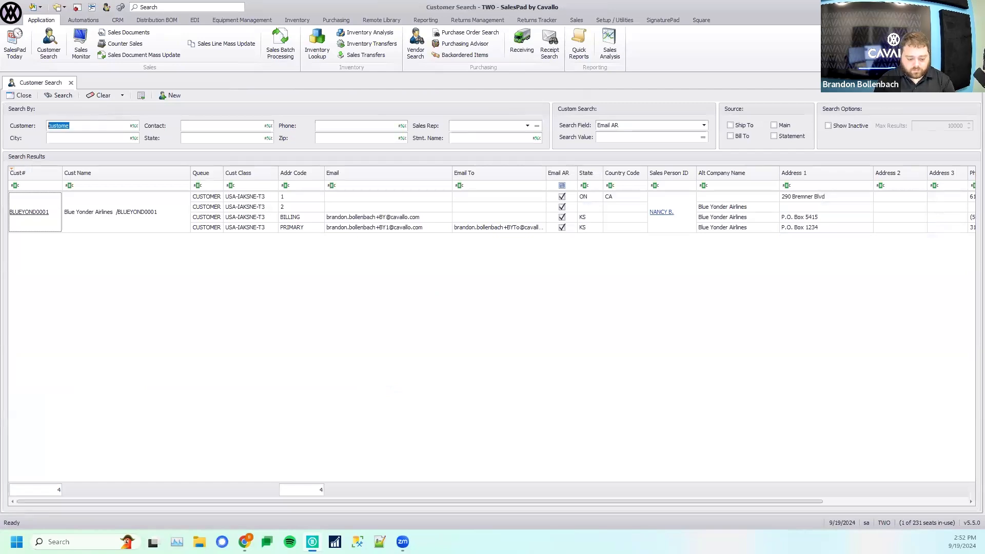
type("superfo")
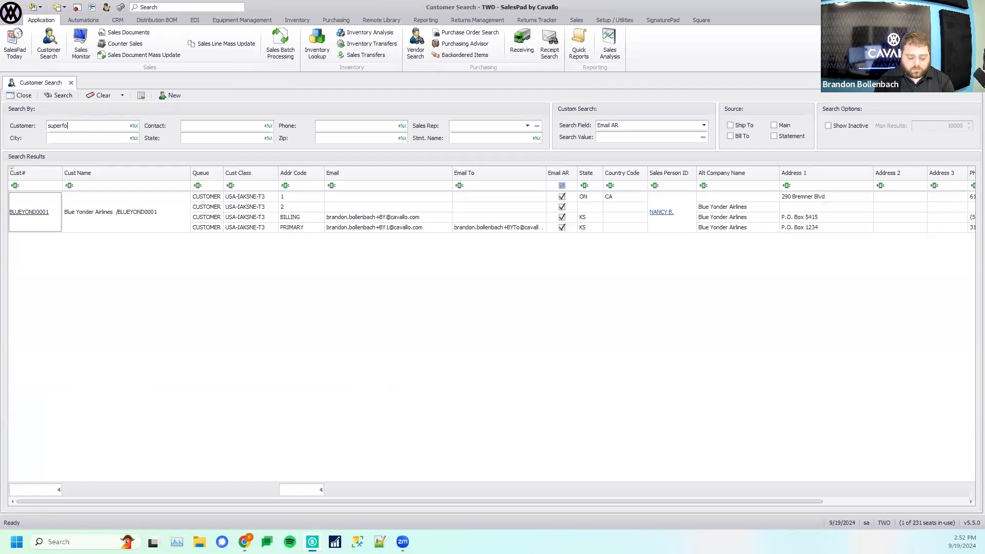
key("Return")
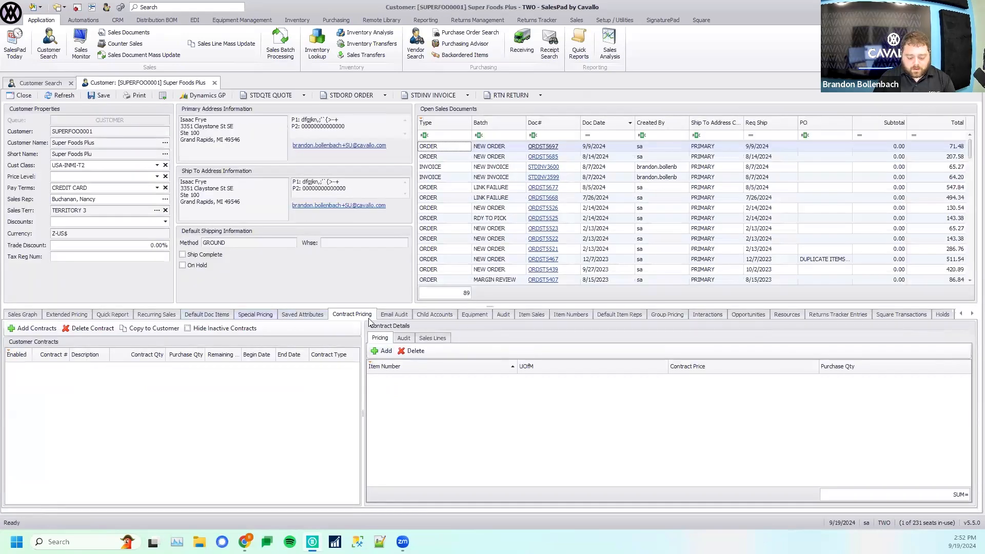
- Add a class price level to the customer's special pricing, assigning SPECIAL+ to the RETAIL item class
left_click(255, 314)
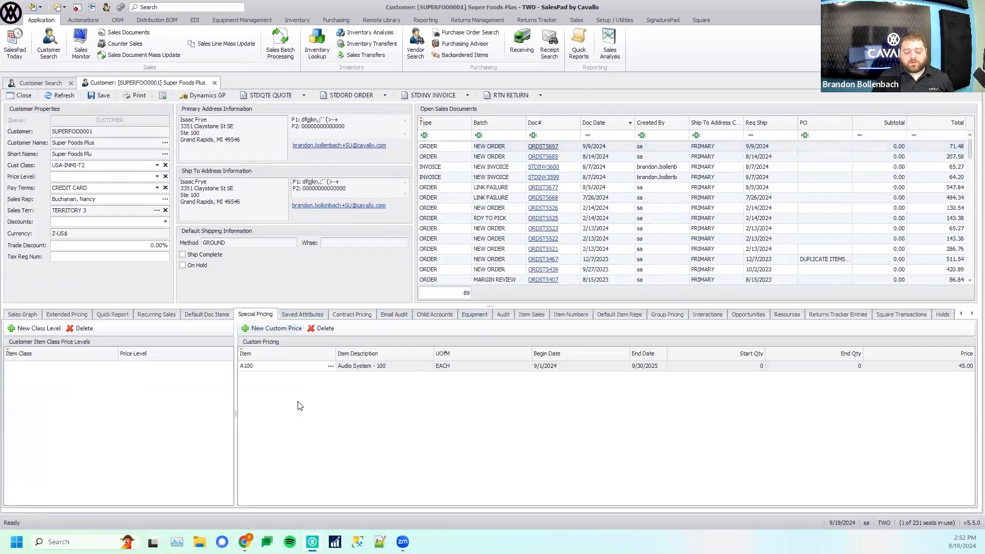
left_click_drag(235, 411, 341, 415)
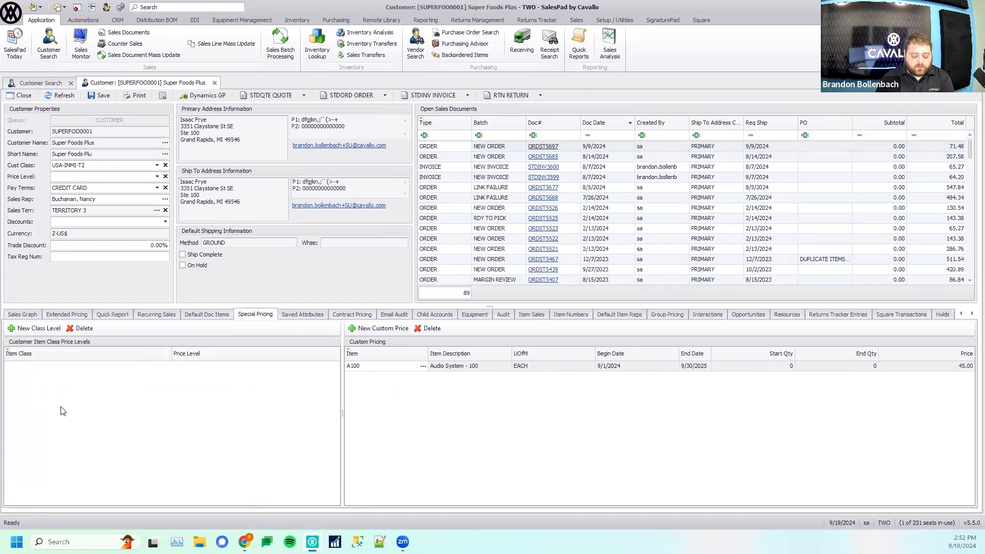
left_click(30, 329)
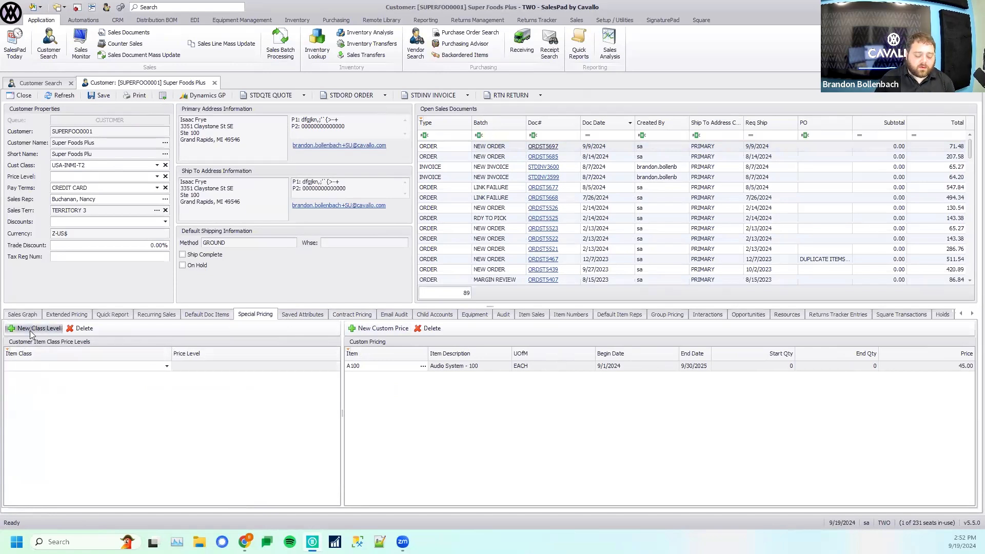
left_click(36, 367)
left_click(28, 401)
key("Tab")
left_click(335, 367)
scroll(226, 421, "down", 4)
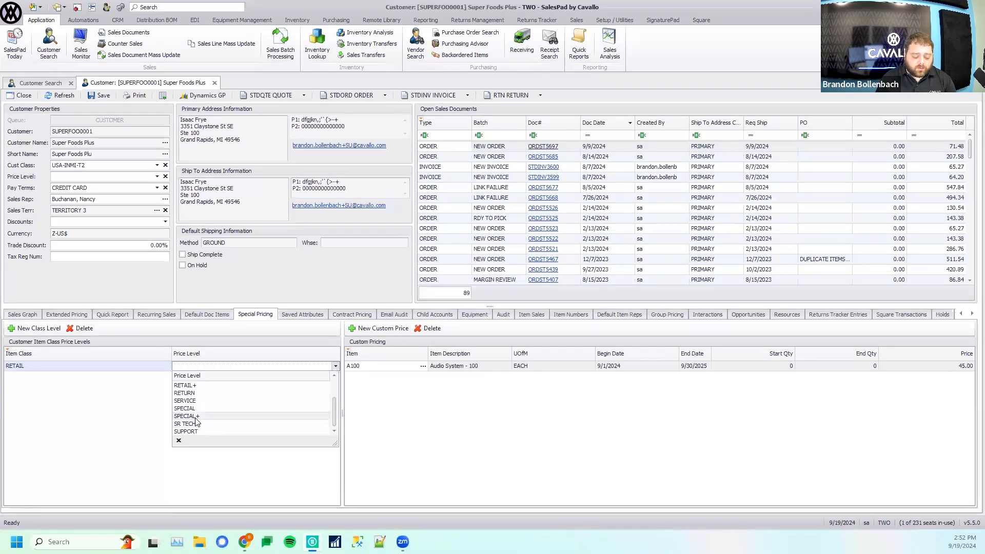
left_click(203, 416)
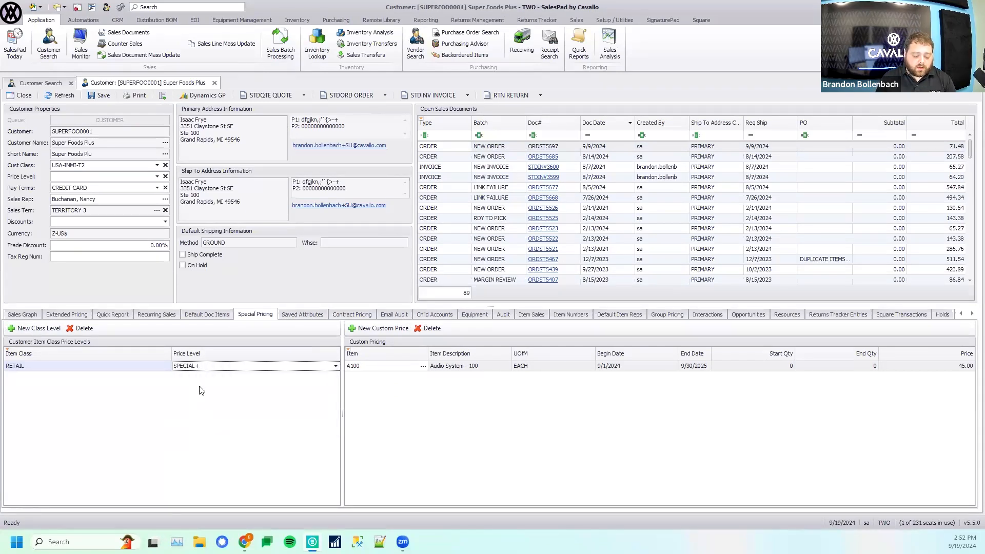
- Try another price level for the RETAIL item class, and delete that class level
left_click(336, 367)
left_click(208, 410)
left_click(81, 328)
left_click(529, 307)
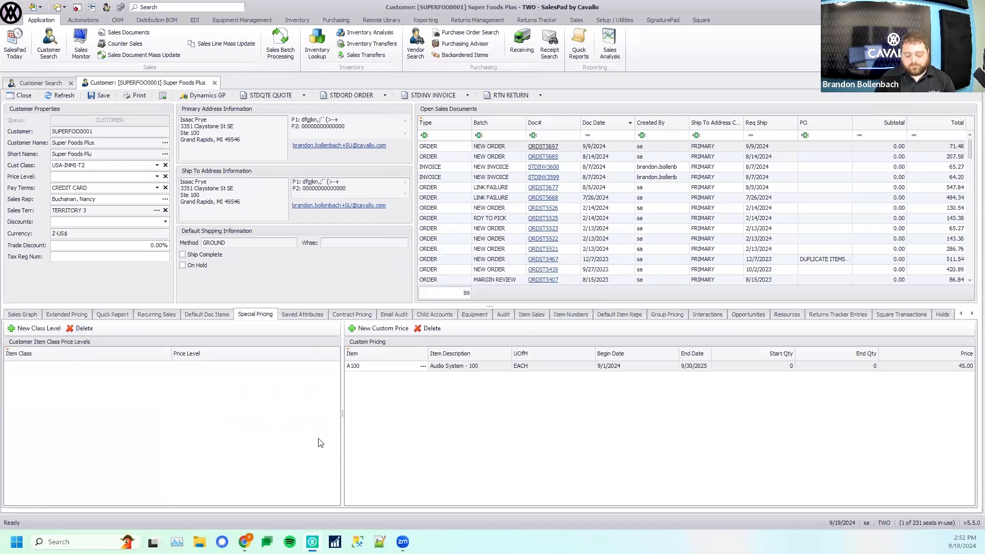
- Inspect the A100 custom price's dates and quantities, and view the new custom price form without creating an entry
left_click_drag(341, 413, 322, 413)
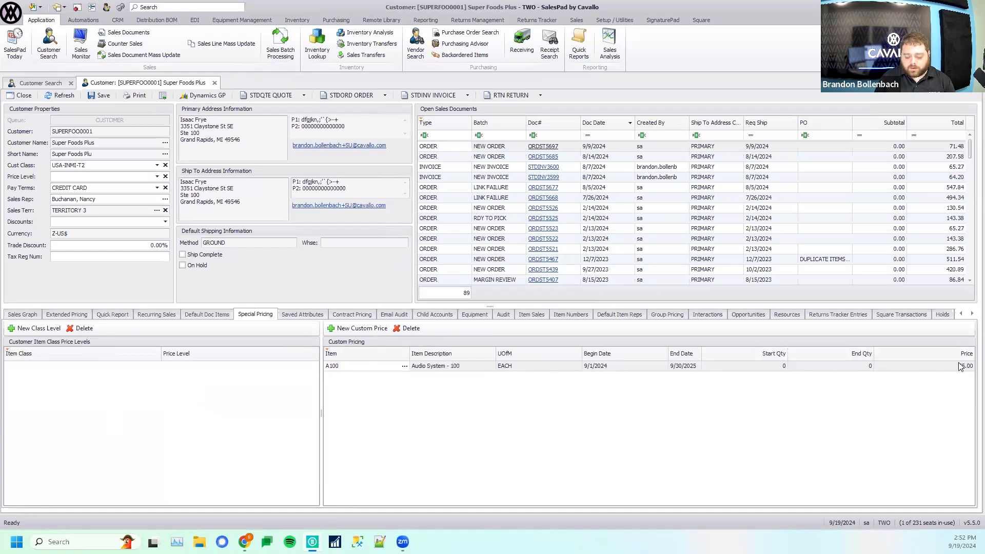
left_click(636, 365)
left_click(677, 371)
left_click(730, 369)
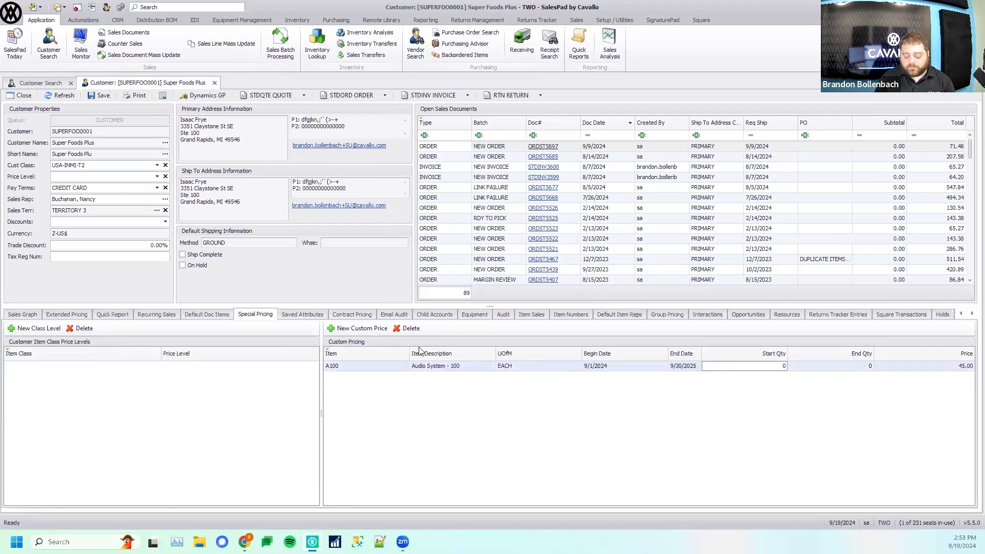
left_click(362, 328)
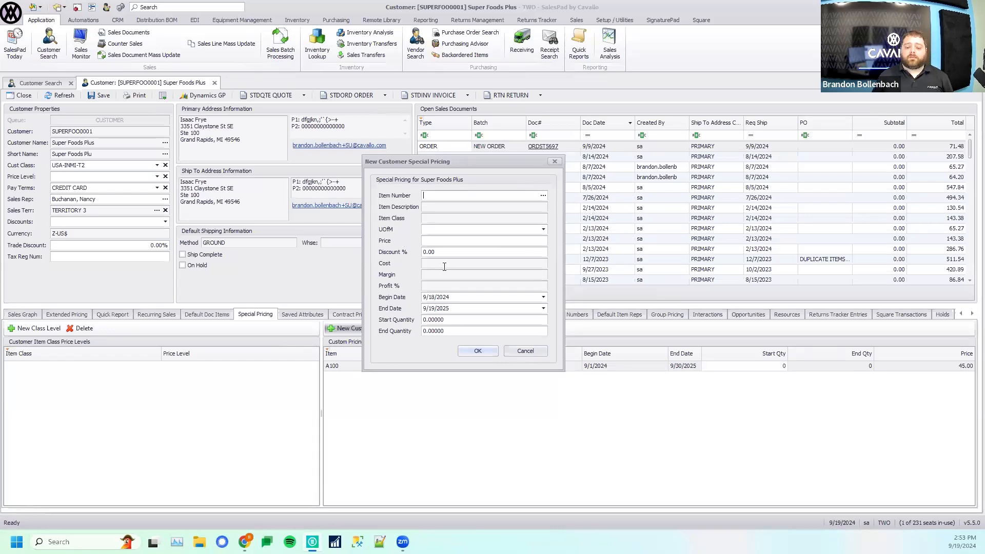
left_click(513, 352)
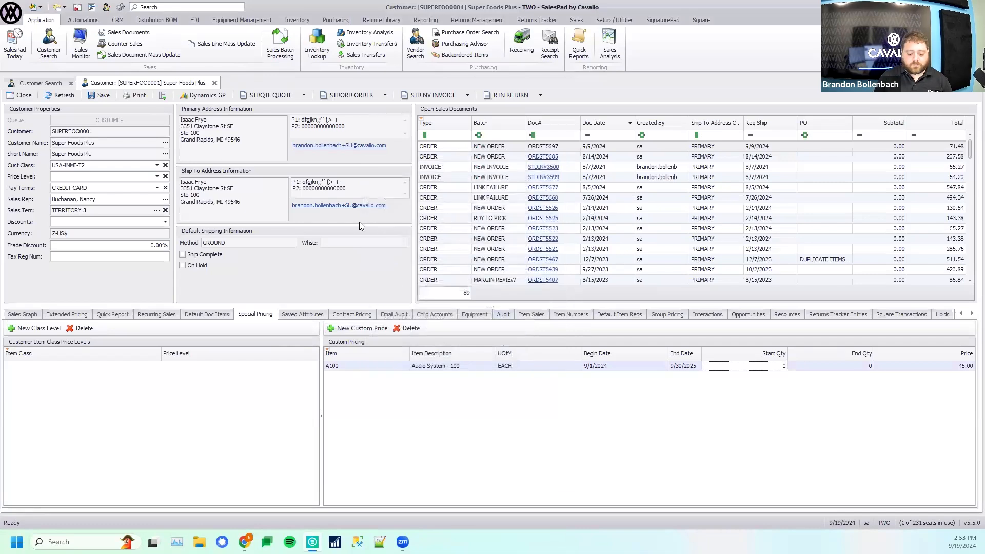
- Create a new order for Super Foods Plus with item A100, and widen the Price Source column to show its full value
left_click(339, 98)
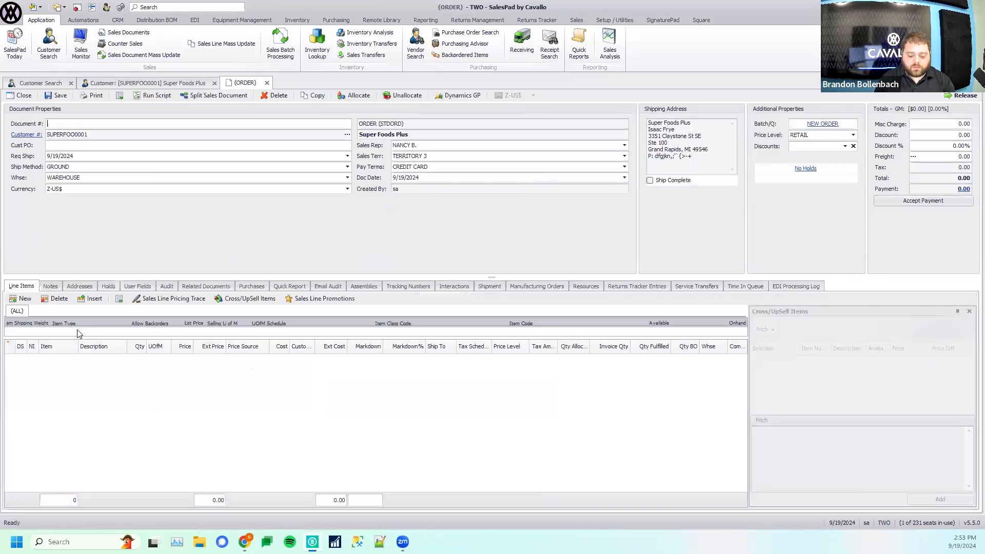
left_click(969, 311)
left_click(25, 302)
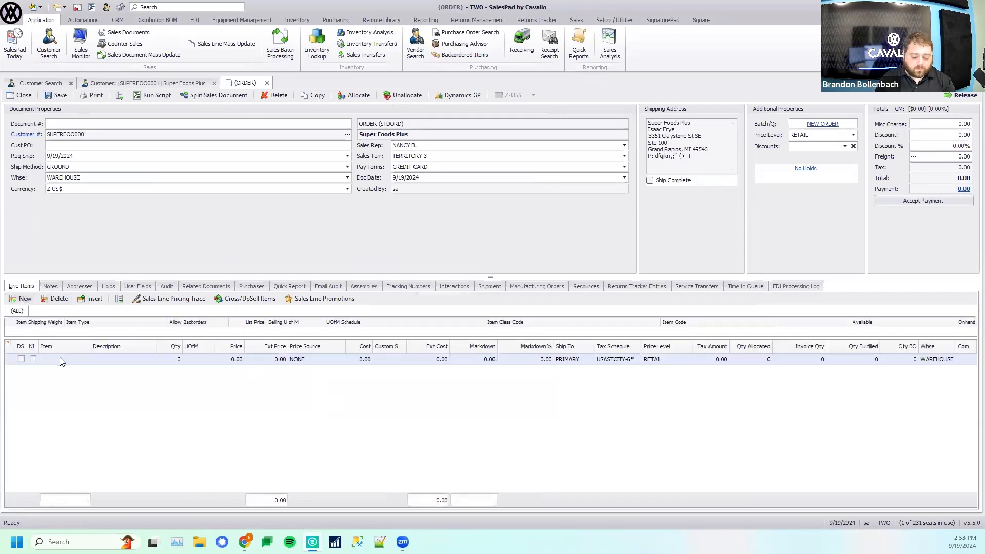
type("A100")
key("Tab")
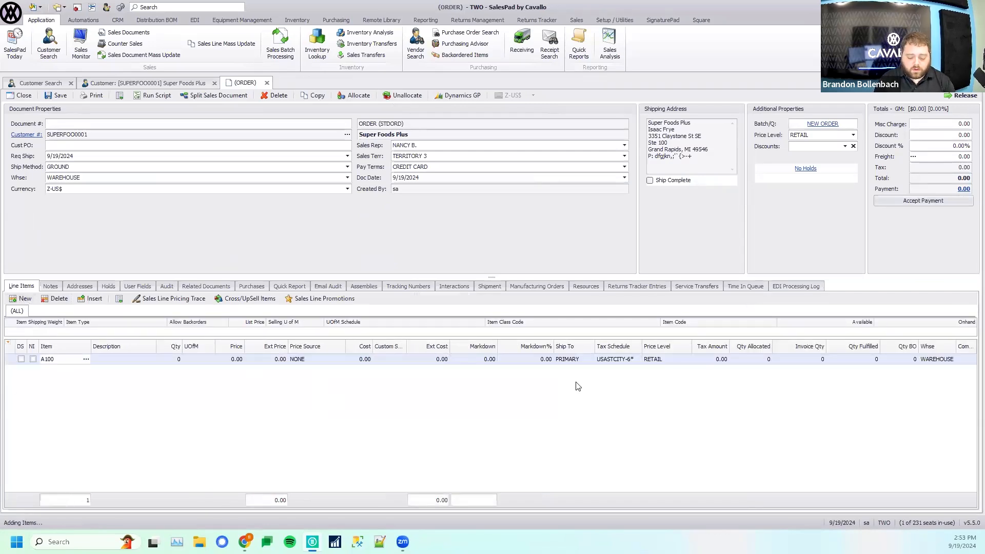
left_click(368, 348)
left_click_drag(369, 349, 370, 349)
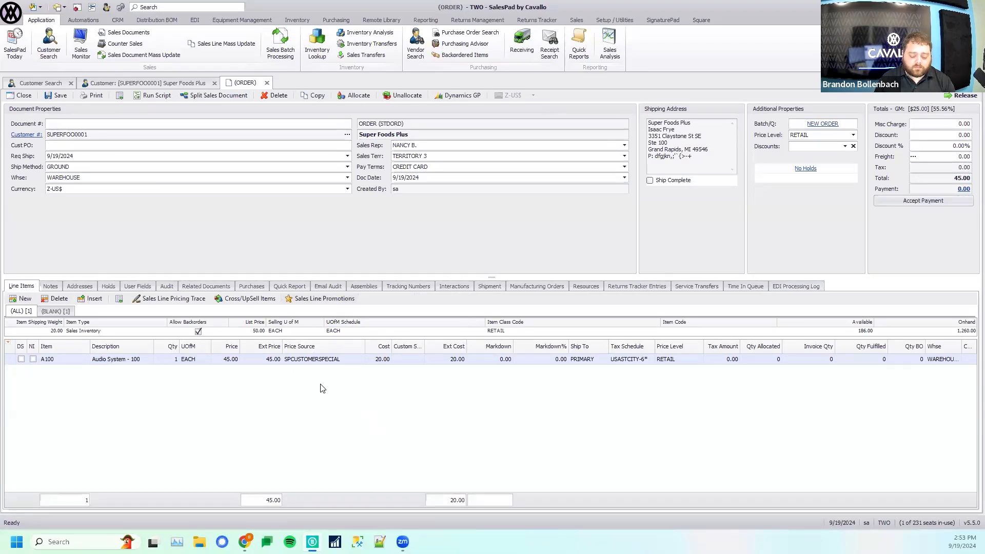
- Add item A200 as the second line of the order
left_click(23, 298)
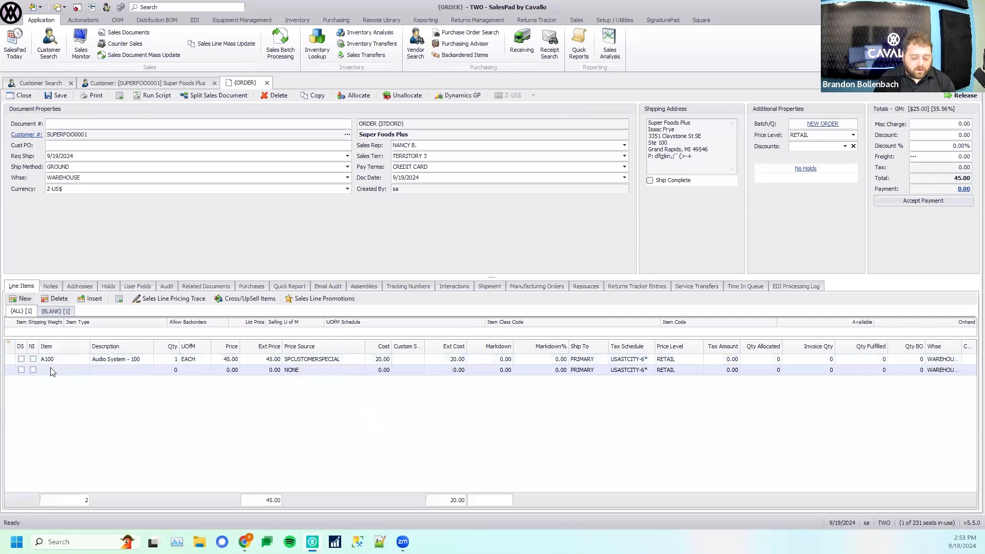
type("A200")
key("Return")
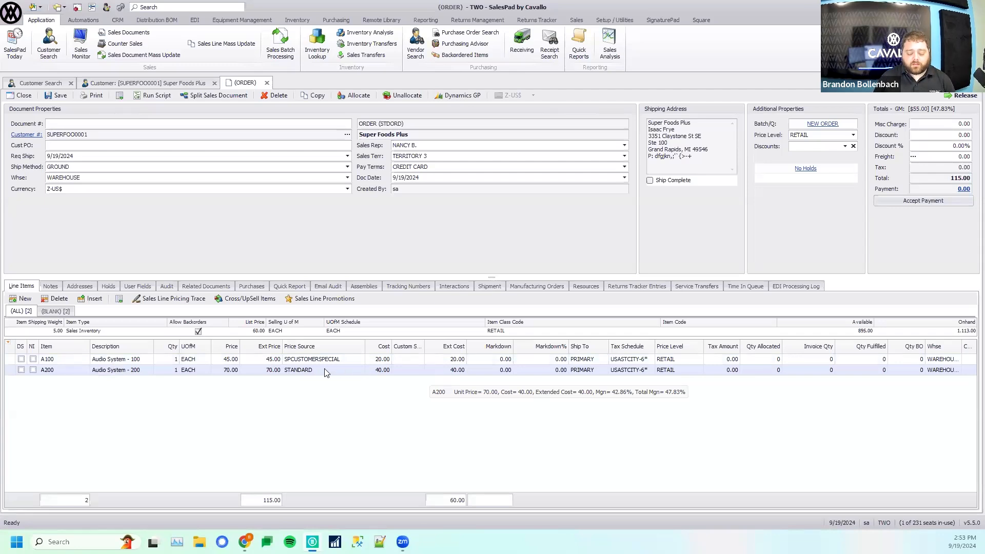
- Set the A200 line's price to 60.00 and decline the permanent update of the customer's pricing
left_click(231, 370)
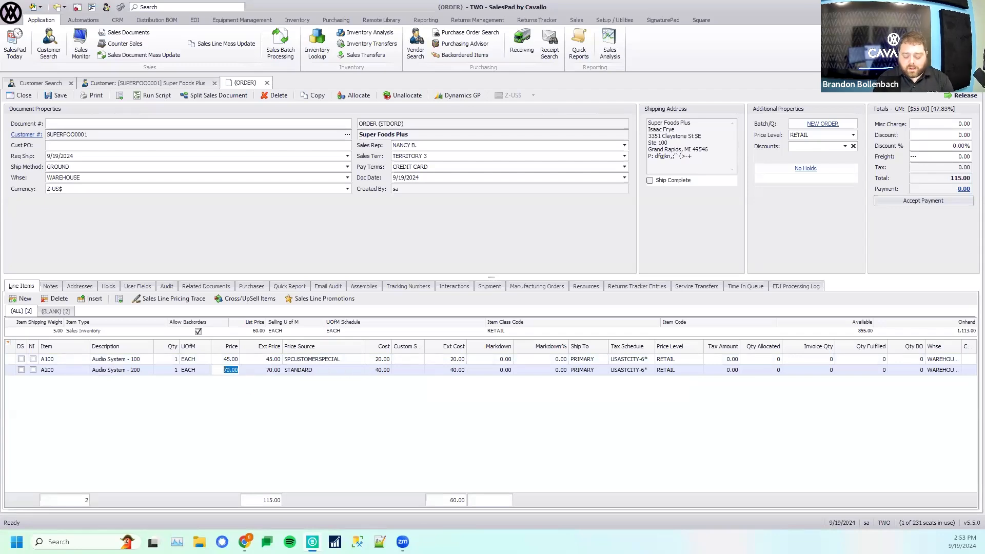
type("60")
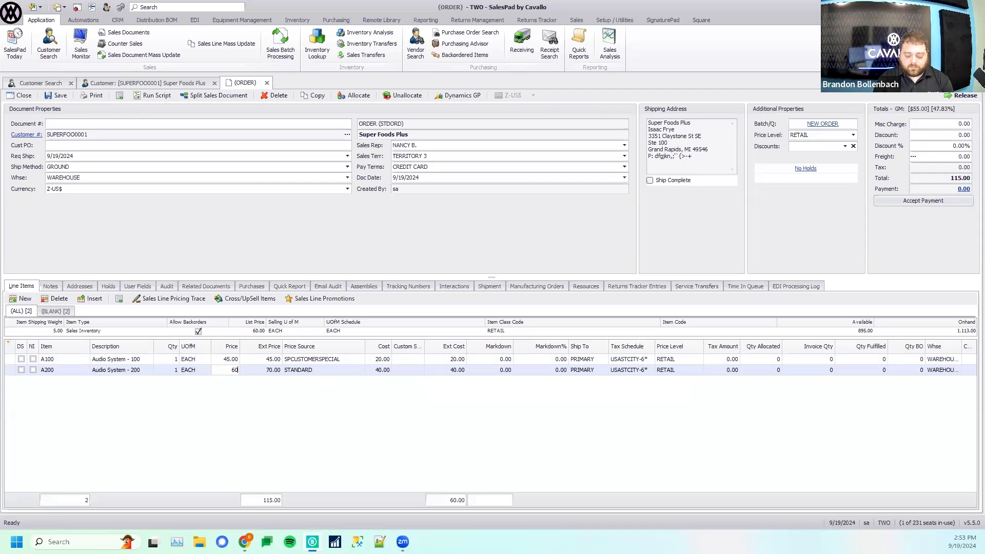
key("Return")
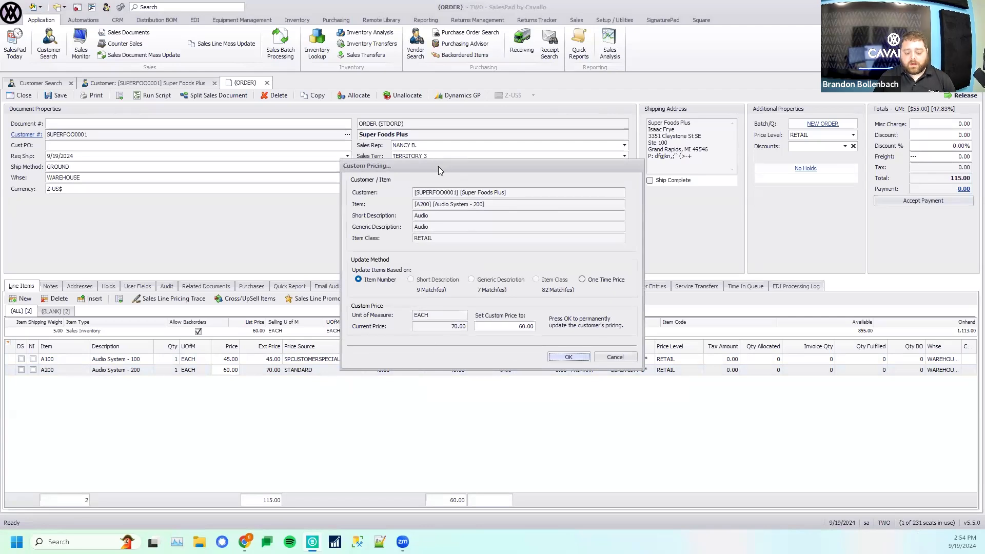
left_click_drag(438, 166, 433, 168)
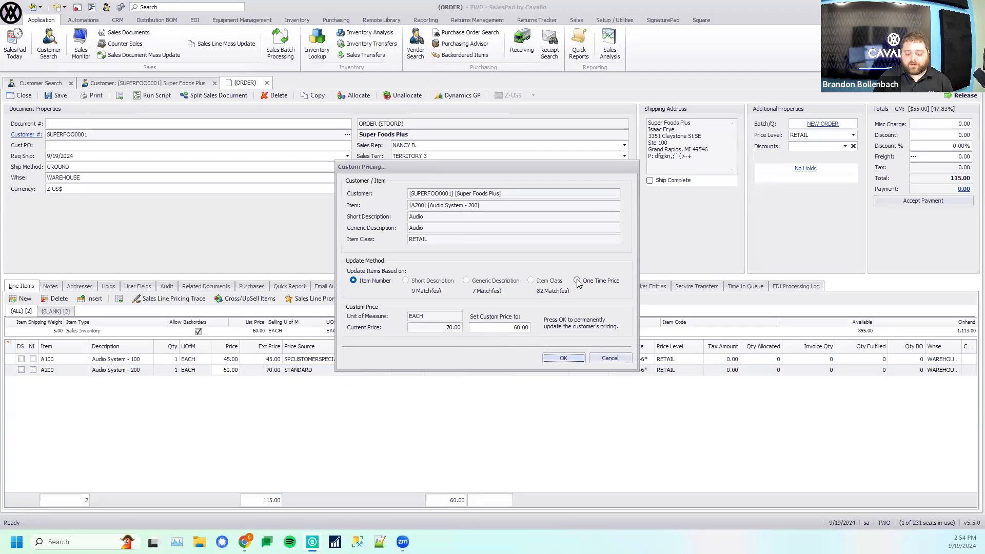
left_click(616, 361)
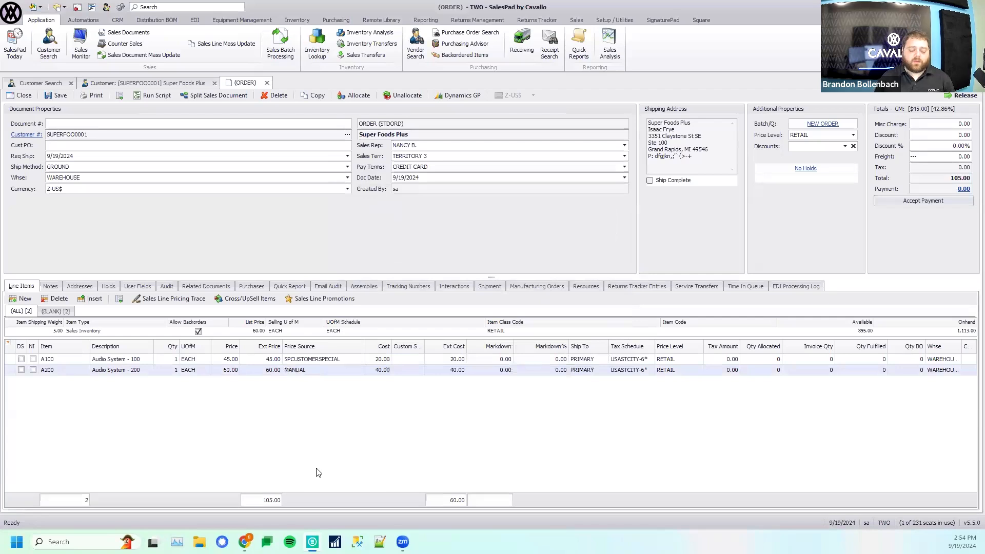
- Add item A200 as the third line of the Super Foods Plus order
left_click(19, 299)
type("A200")
key("Return")
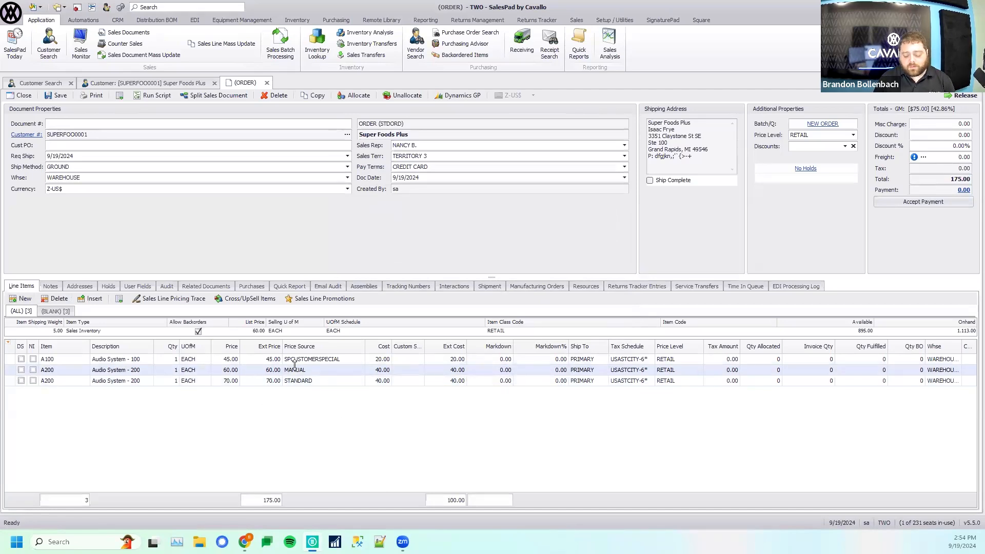
- Add A200 as the fourth order line, set its price to 60.00, and permanently update the customer's pricing by item number
left_click(23, 299)
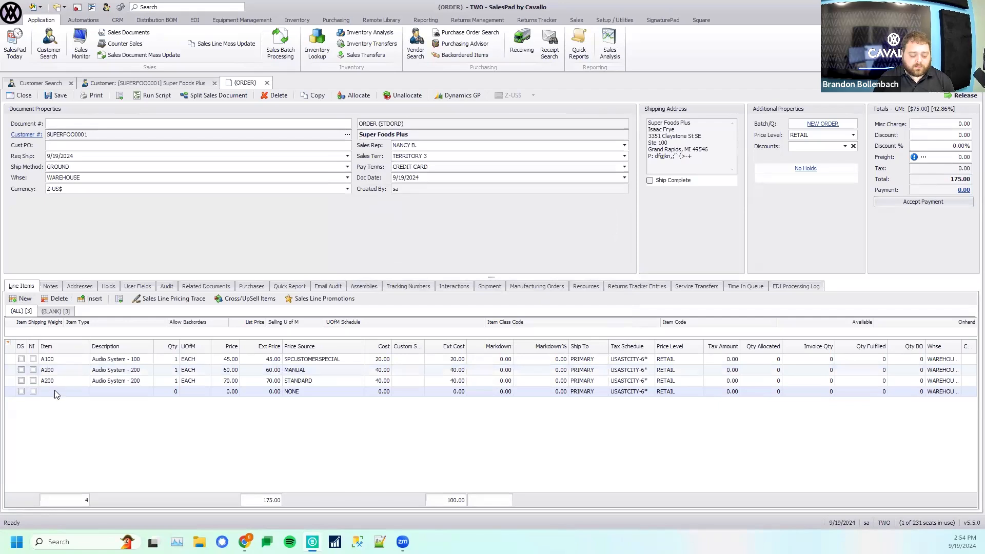
type("A200")
key("Return")
left_click(226, 391)
type("60")
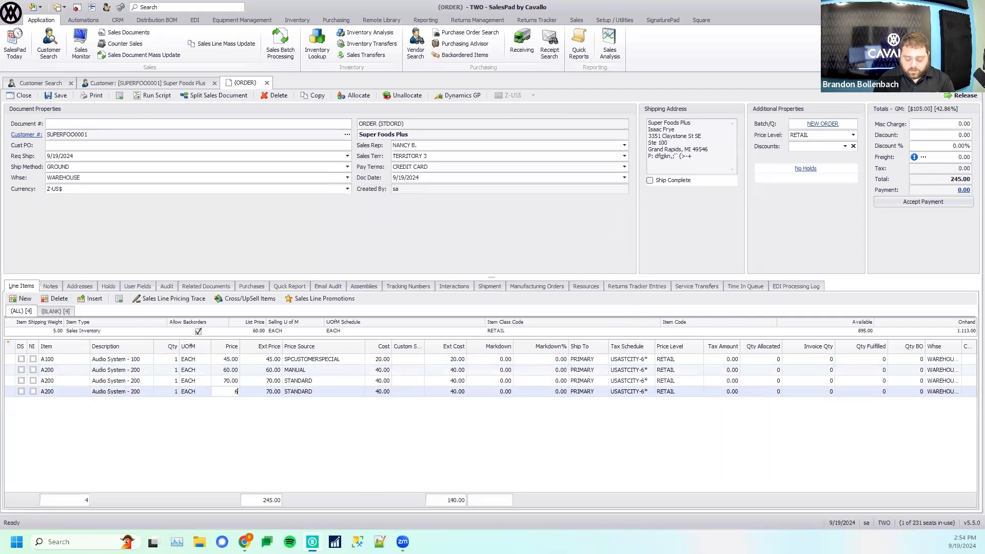
key("Return")
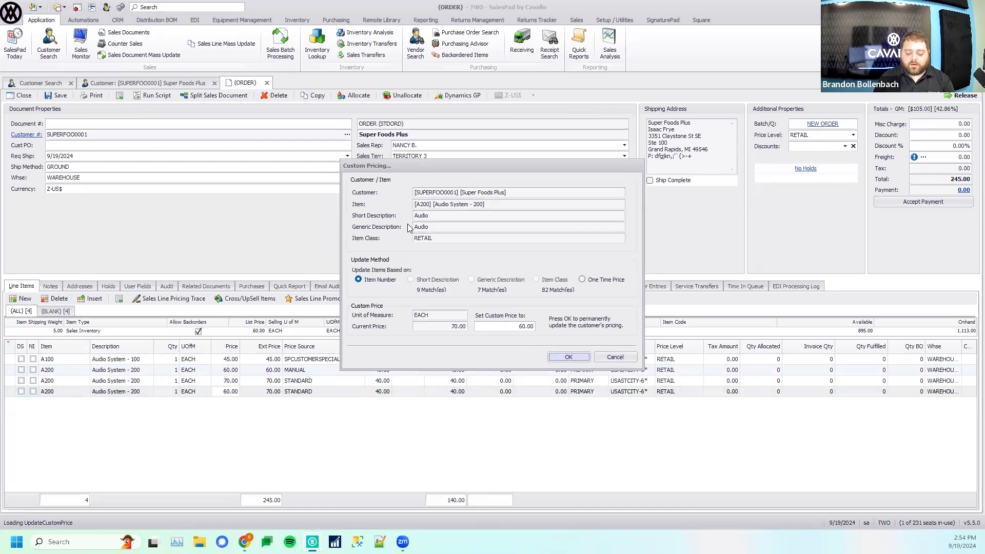
left_click(568, 357)
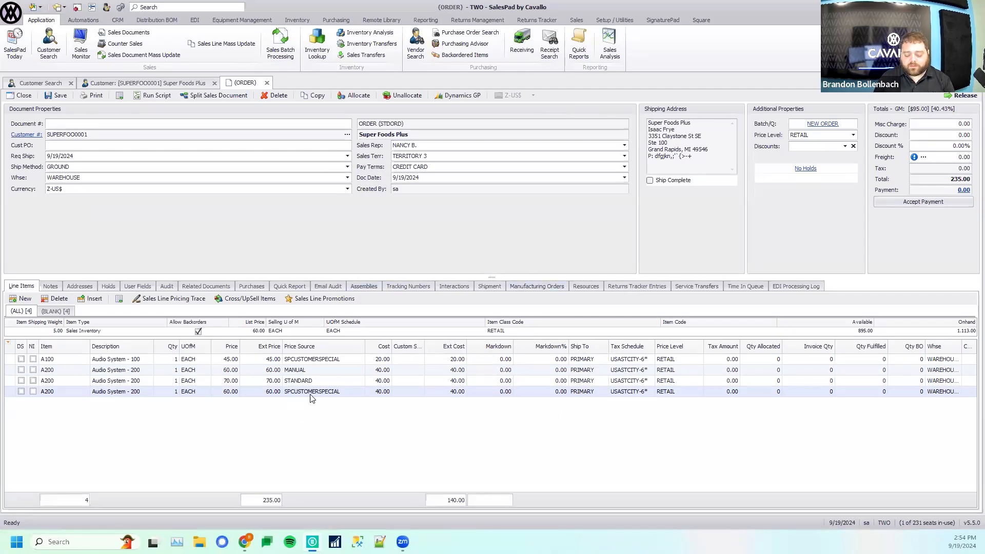
- Add item A200 as the fifth line of the order
left_click(22, 299)
type("S")
type("200")
key("Return")
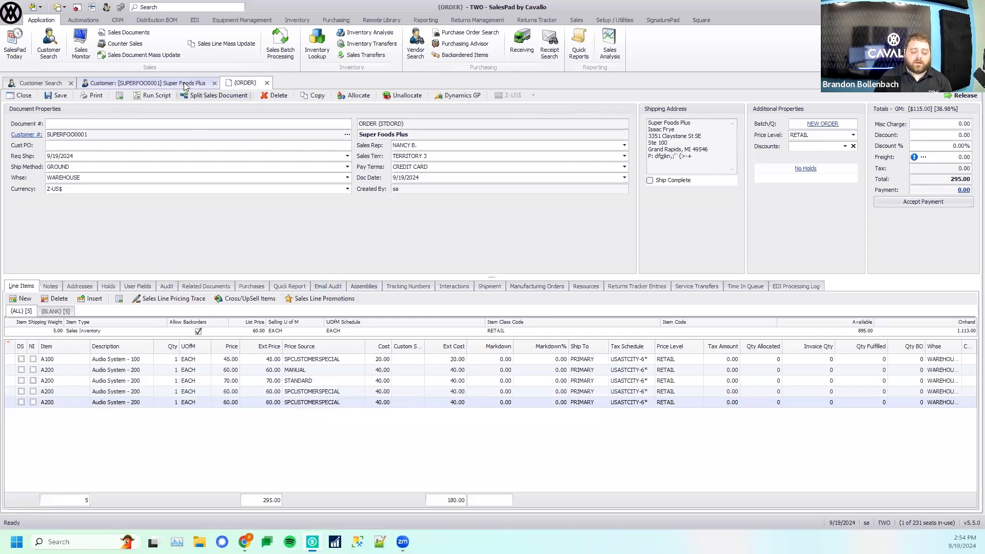
- Refresh the Super Foods Plus customer record and inspect the begin date of the A200 custom price
left_click(123, 83)
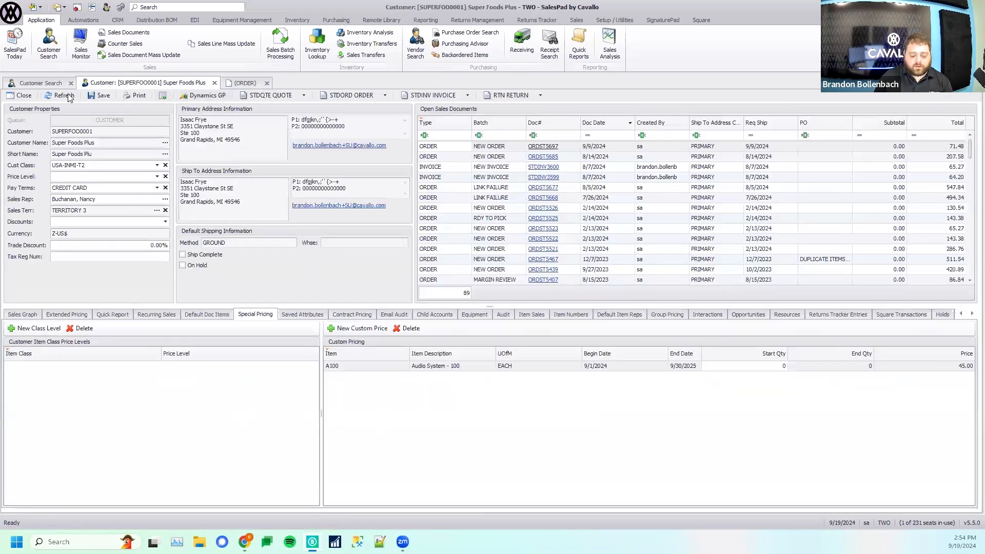
left_click(69, 96)
left_click(402, 378)
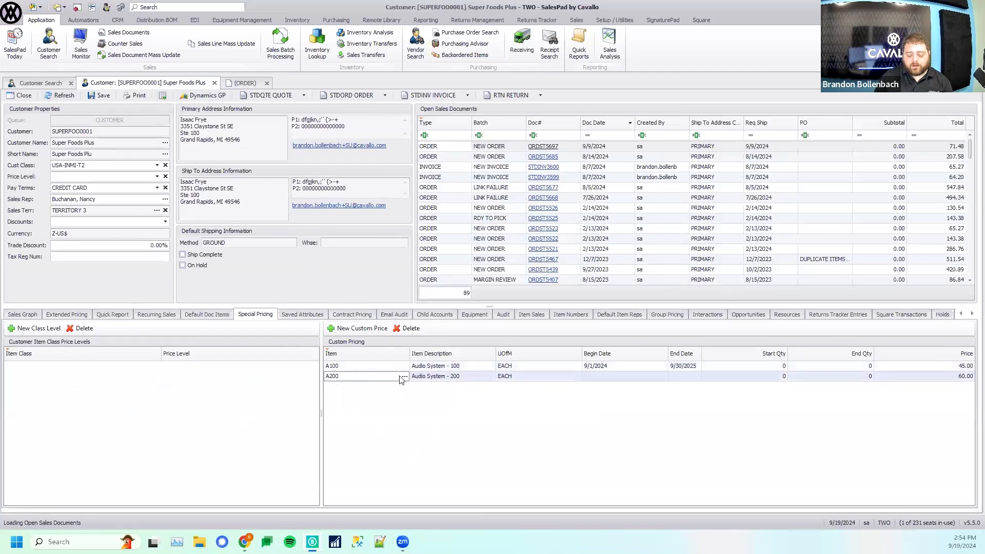
left_click(602, 376)
left_click(590, 378)
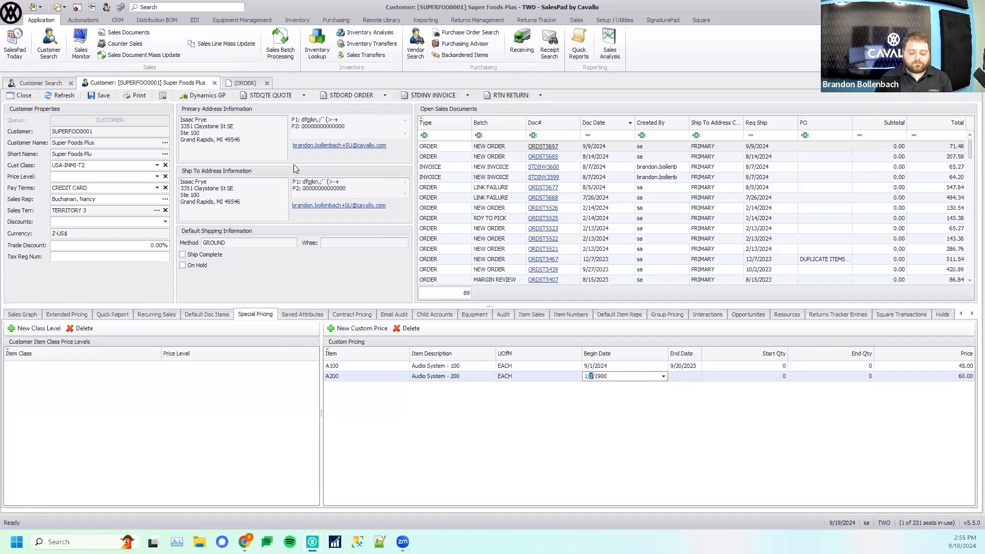
- Close the Super Foods Plus order without saving, and find the Alton Manufacturing customer by searching for "alton" and open its record
left_click(267, 82)
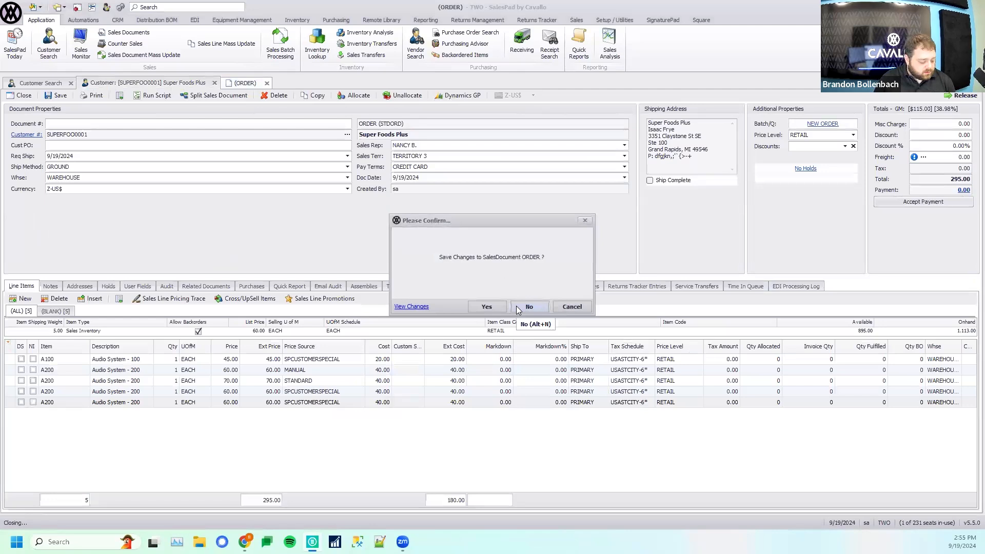
left_click(517, 310)
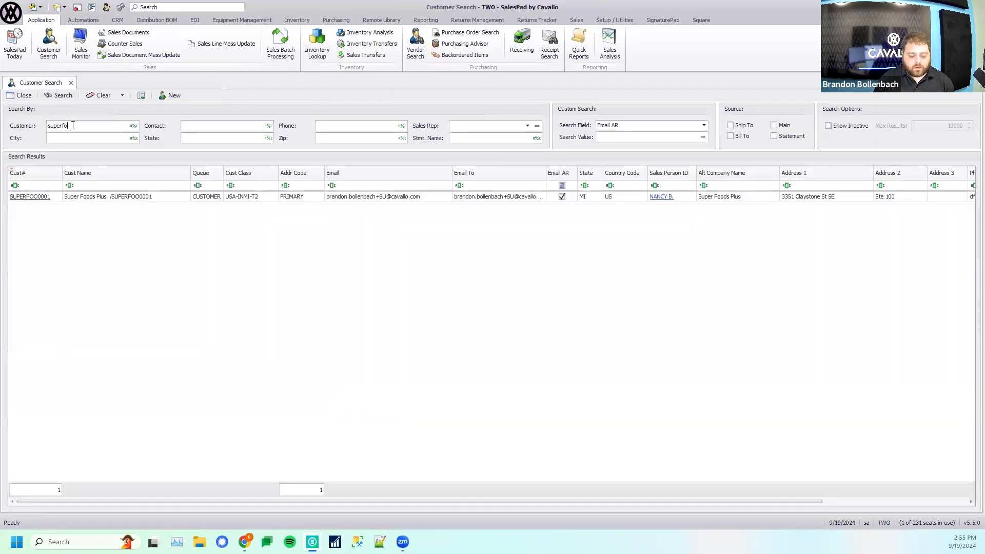
double_click(73, 125)
type("alton")
key("Return")
left_click(32, 203)
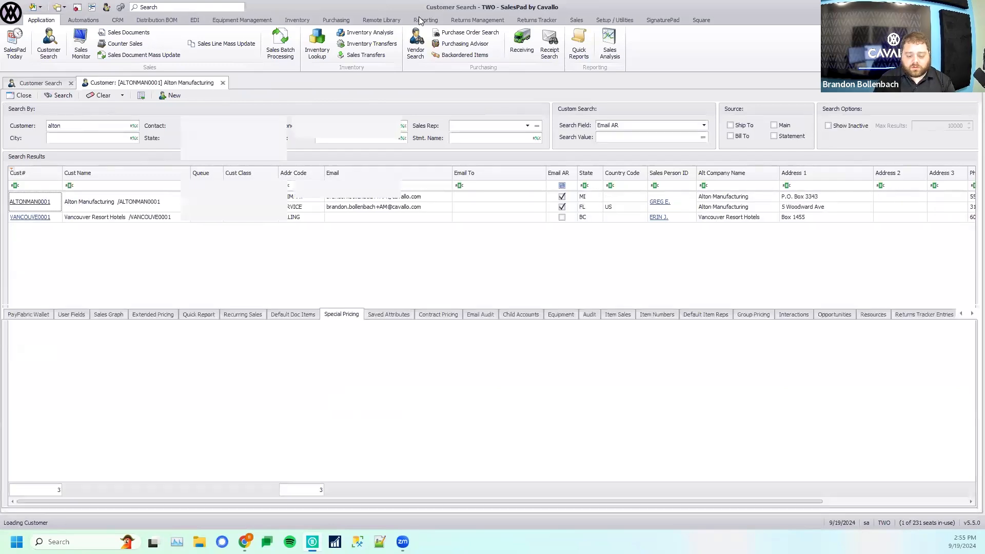
- Open Group Pricing, and review all customers' special prices in Special Pricing Maintenance before closing it
left_click(577, 20)
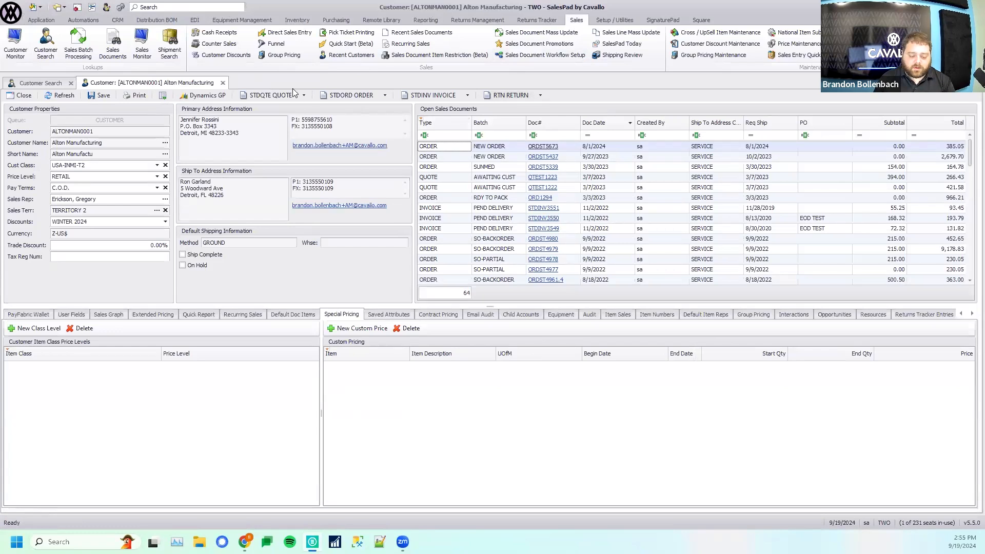
left_click(281, 55)
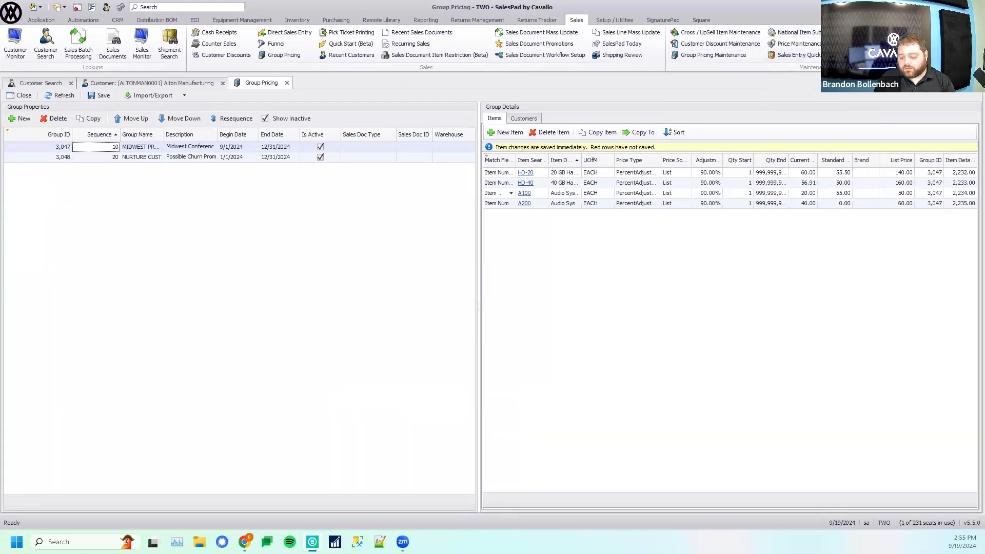
left_click(918, 32)
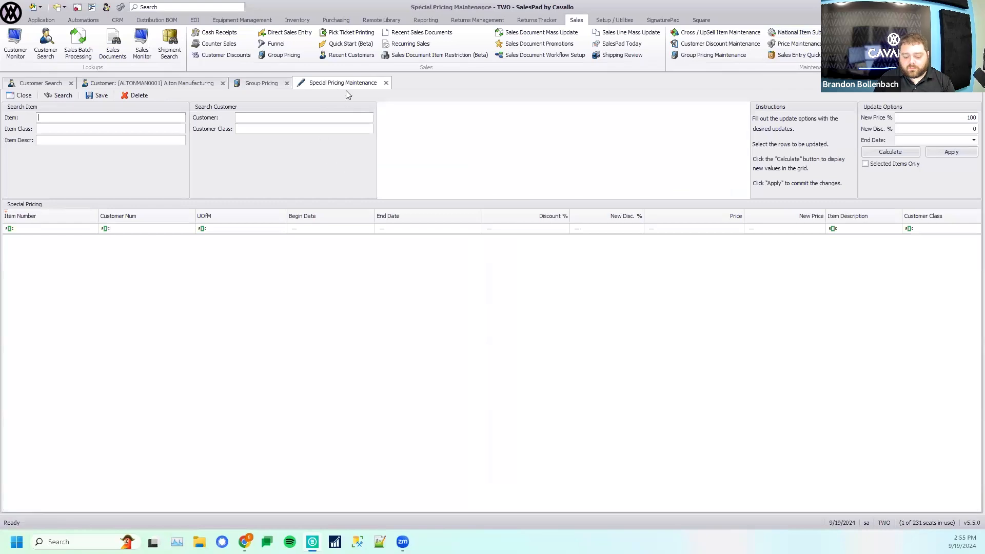
left_click(53, 97)
left_click(534, 307)
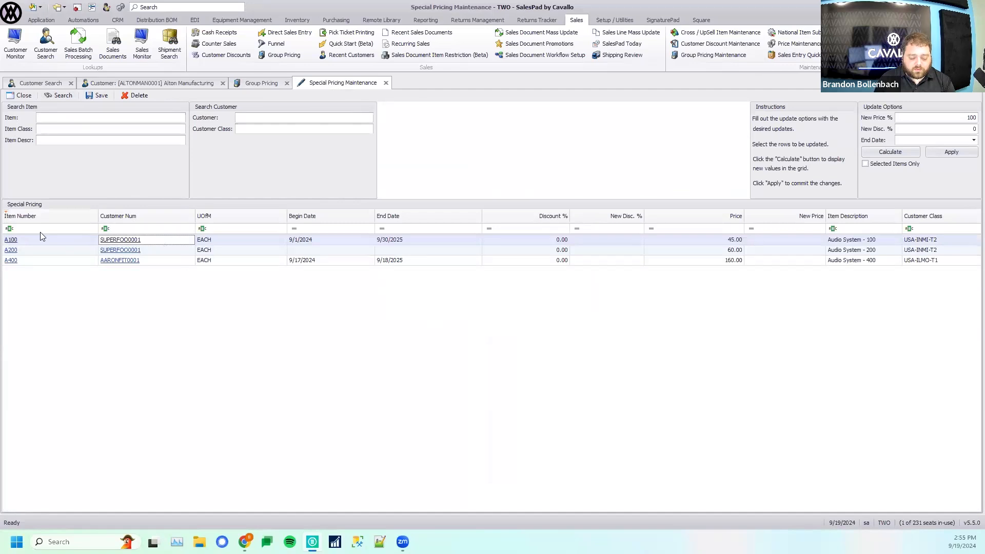
left_click(154, 251)
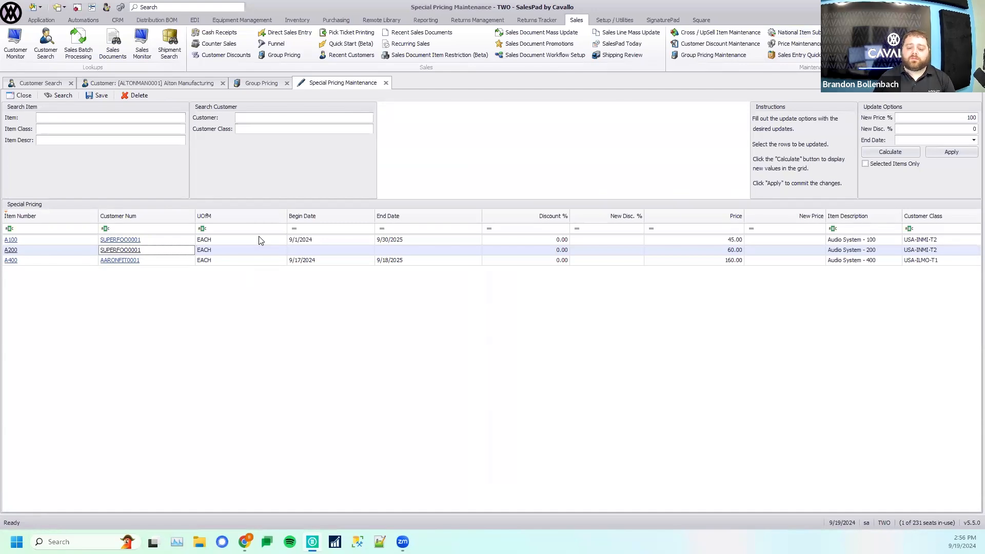
middle_click(342, 86)
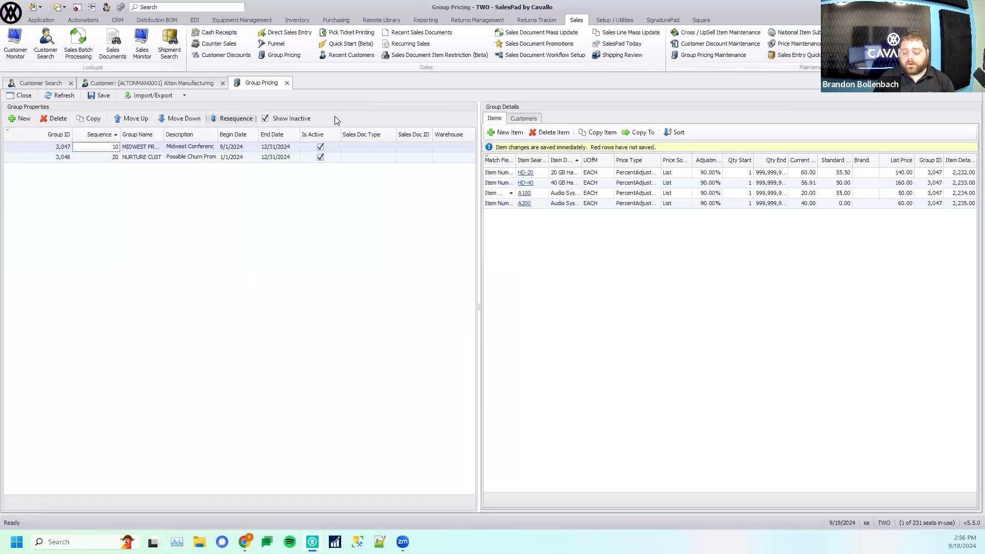
- View Group Pricing Maintenance and close it, and inspect the customers and address codes assigned to the MIDWEST PROMO group
left_click(693, 55)
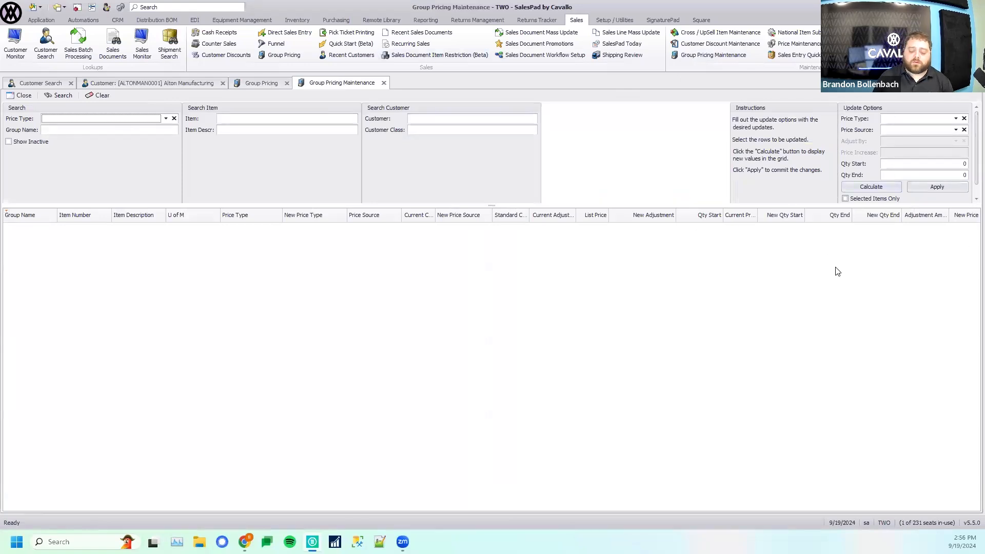
left_click(384, 84)
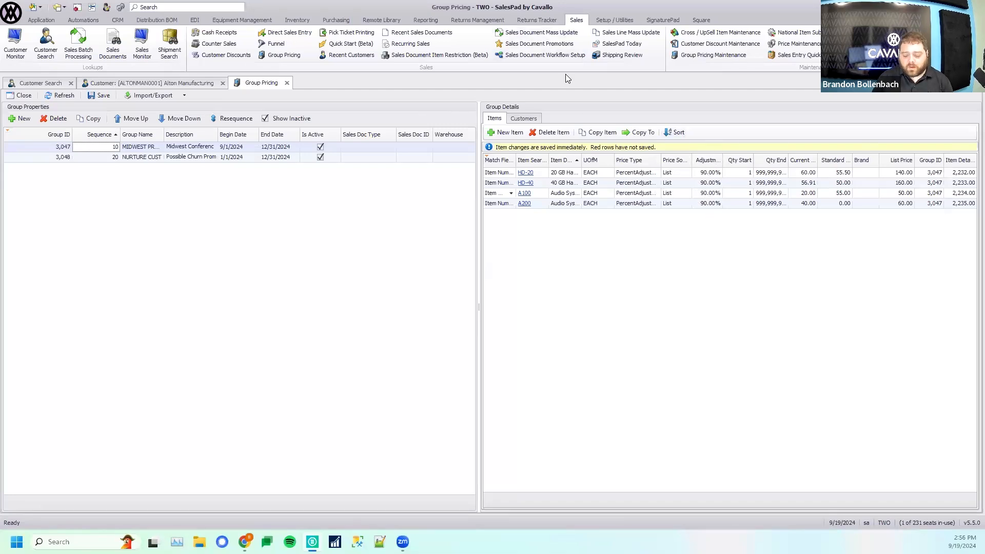
left_click(517, 120)
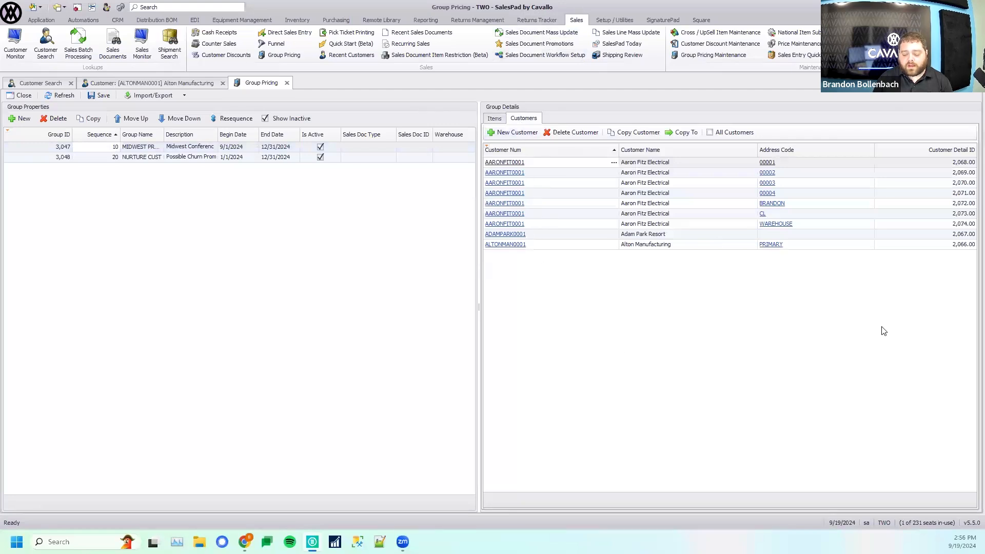
left_click(648, 236)
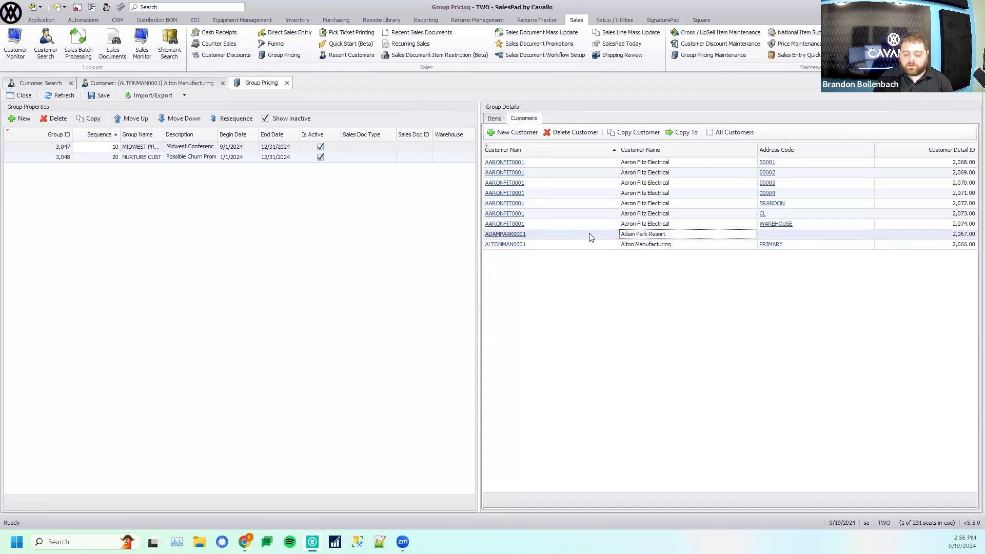
left_click(632, 246)
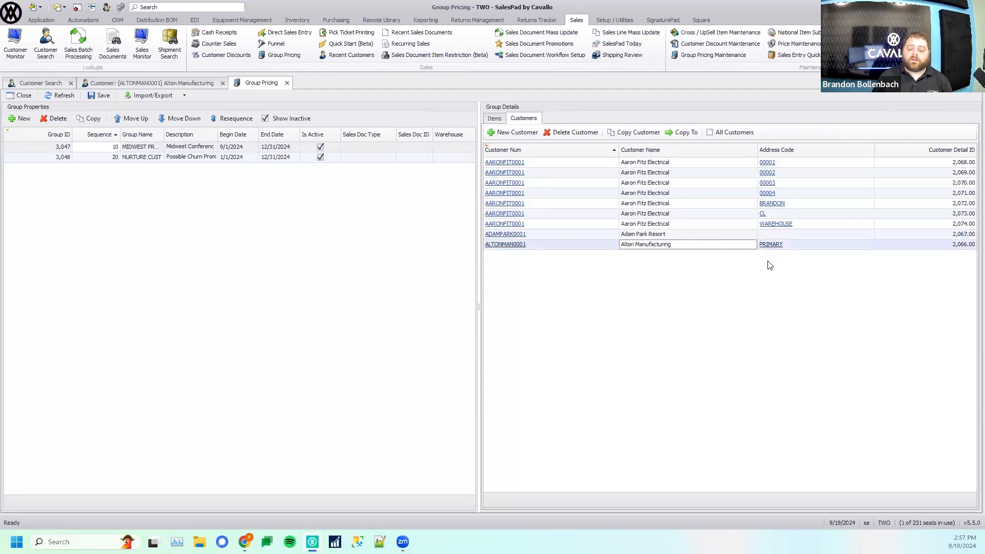
left_click(682, 226)
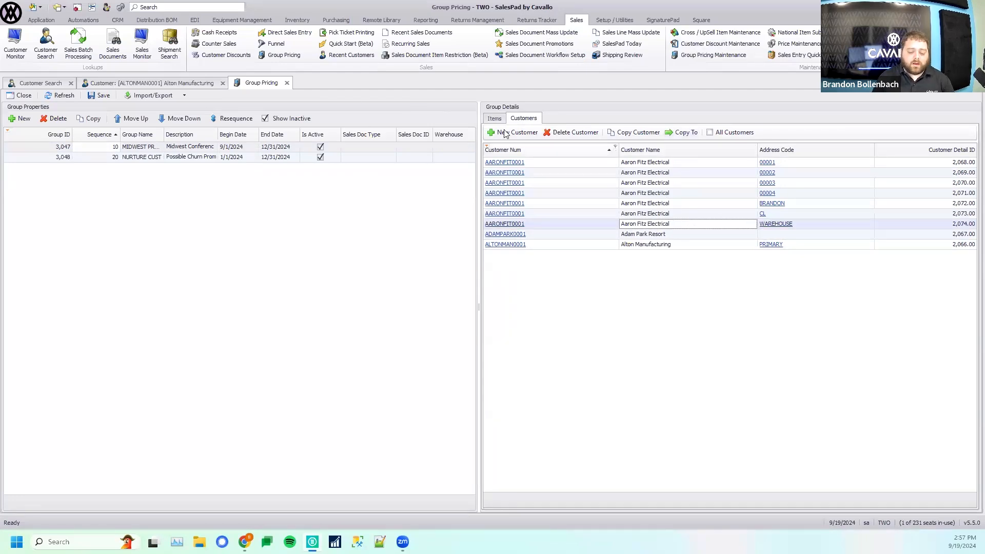
left_click(494, 119)
- Inspect the MIDWEST PROMO items in Alton Manufacturing's group pricing, and view the additional columns available for that list
left_click(102, 82)
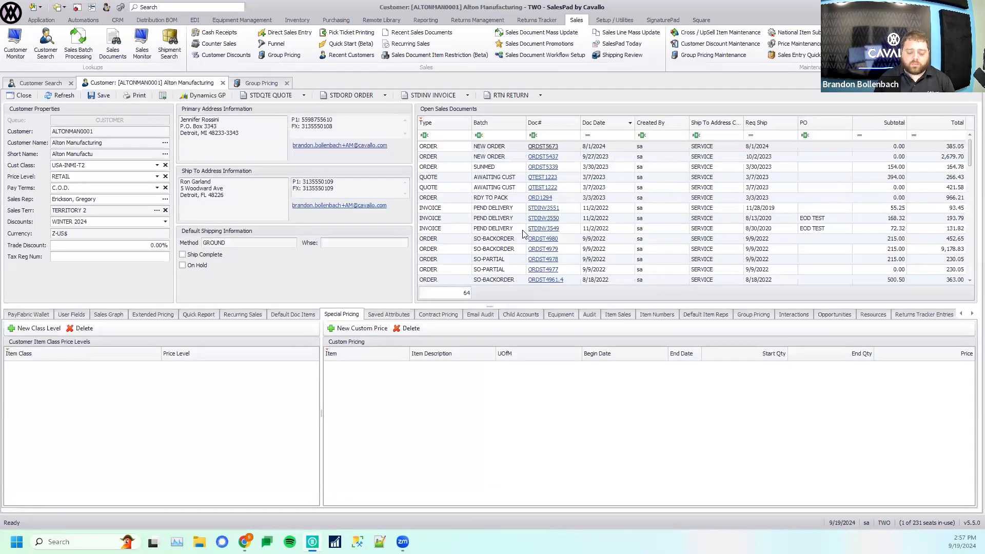
left_click(752, 314)
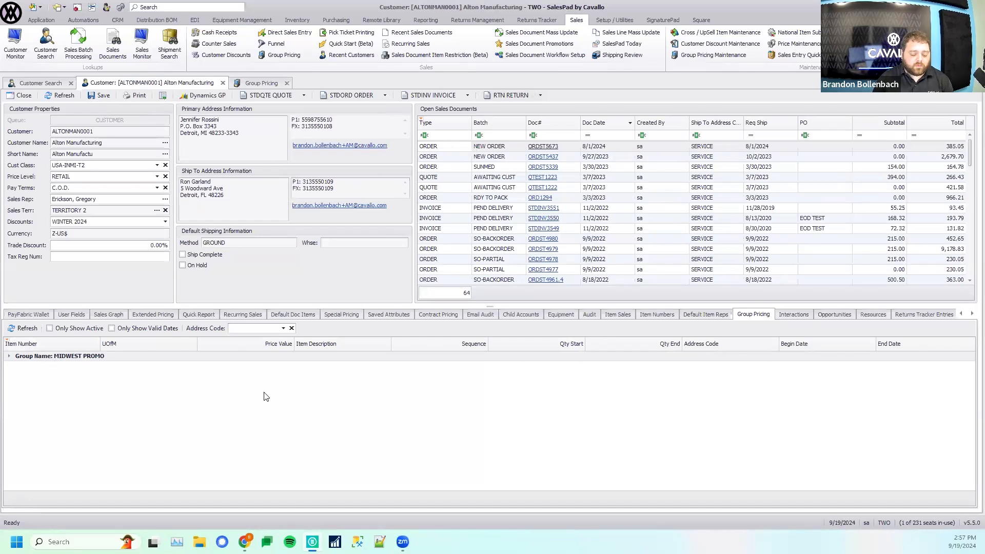
left_click(9, 356)
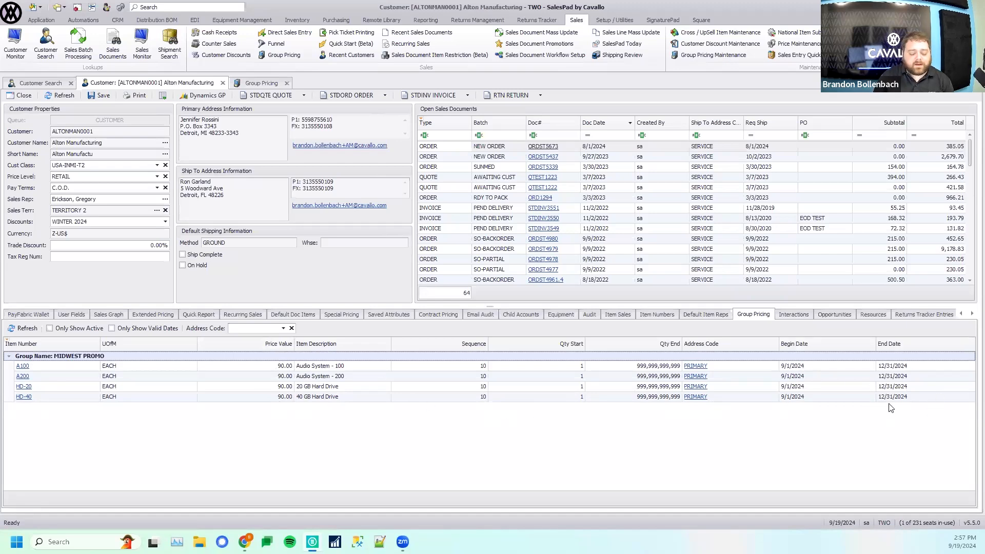
right_click(379, 346)
left_click(414, 415)
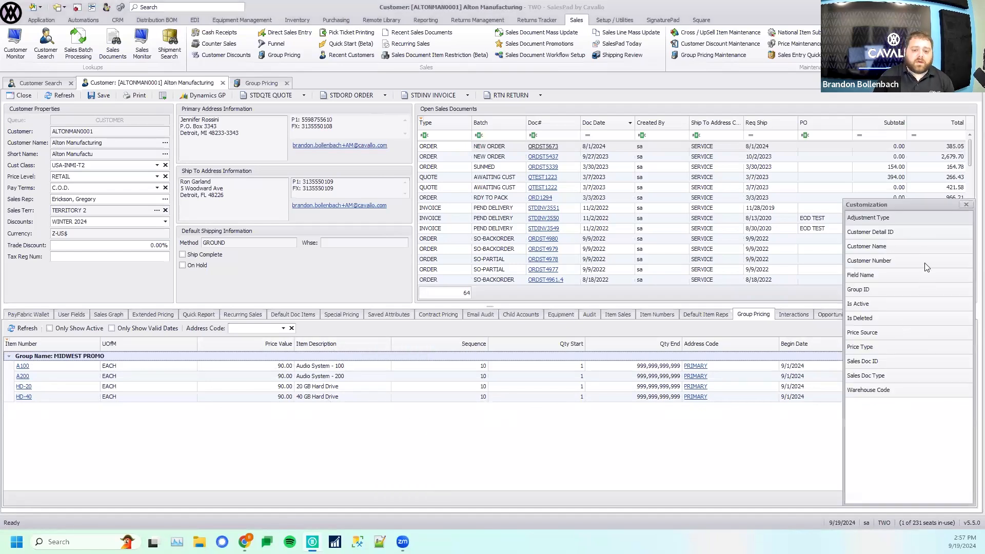
left_click(967, 205)
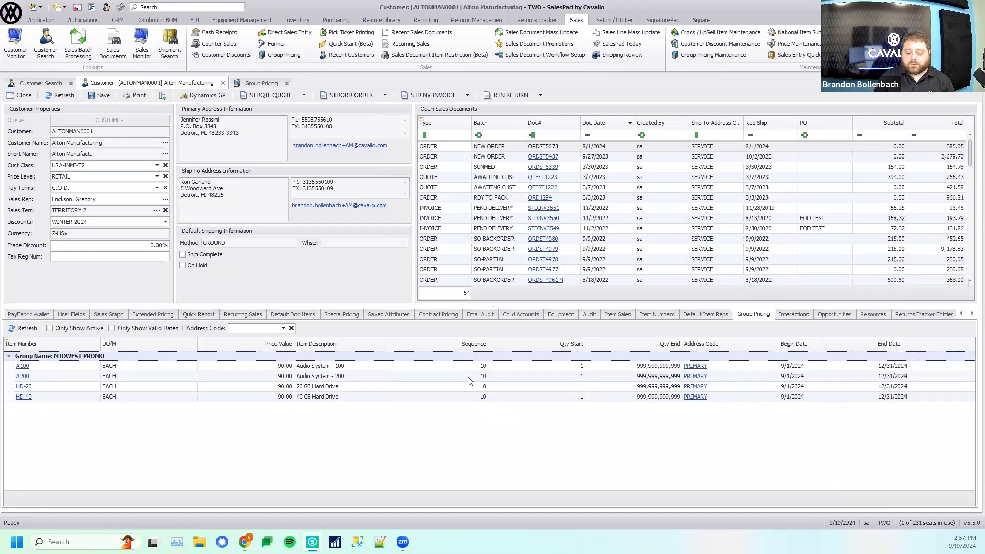
- Create a new order for Alton Manufacturing with item A100 as the first line
left_click(350, 95)
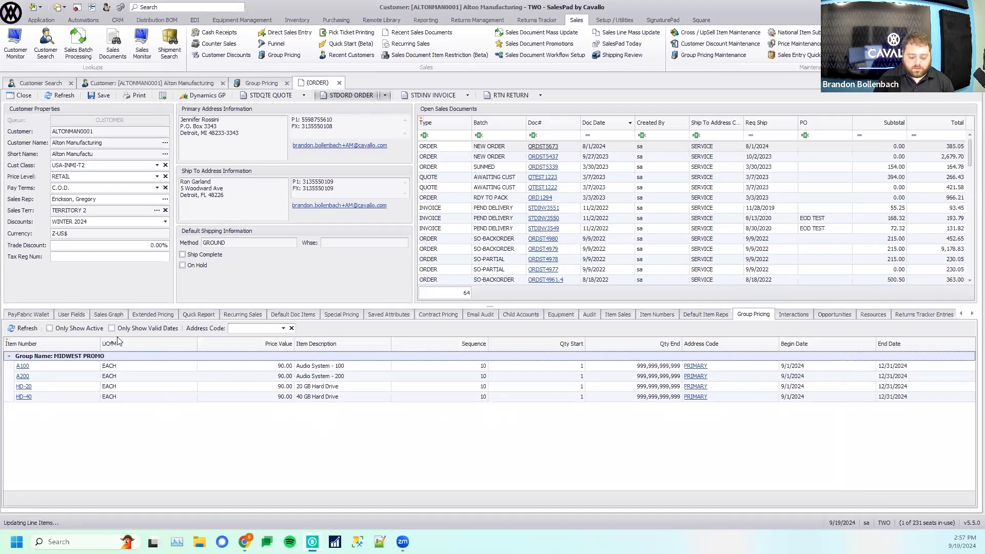
left_click(72, 286)
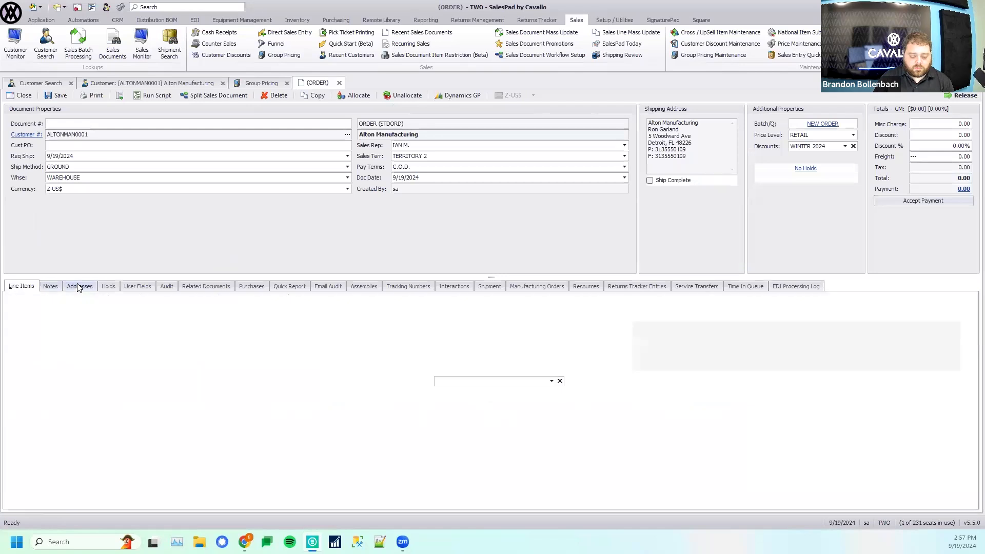
left_click(23, 287)
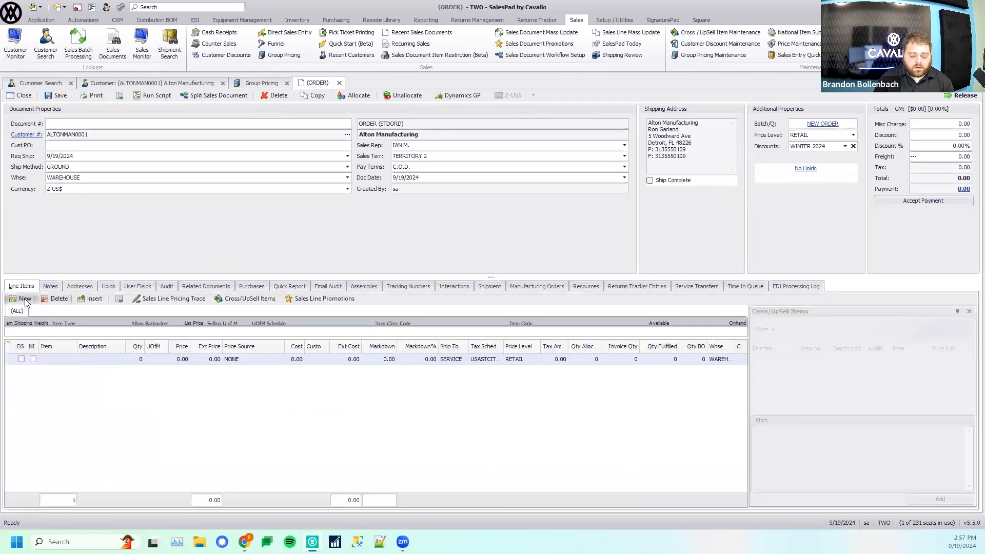
left_click(205, 84)
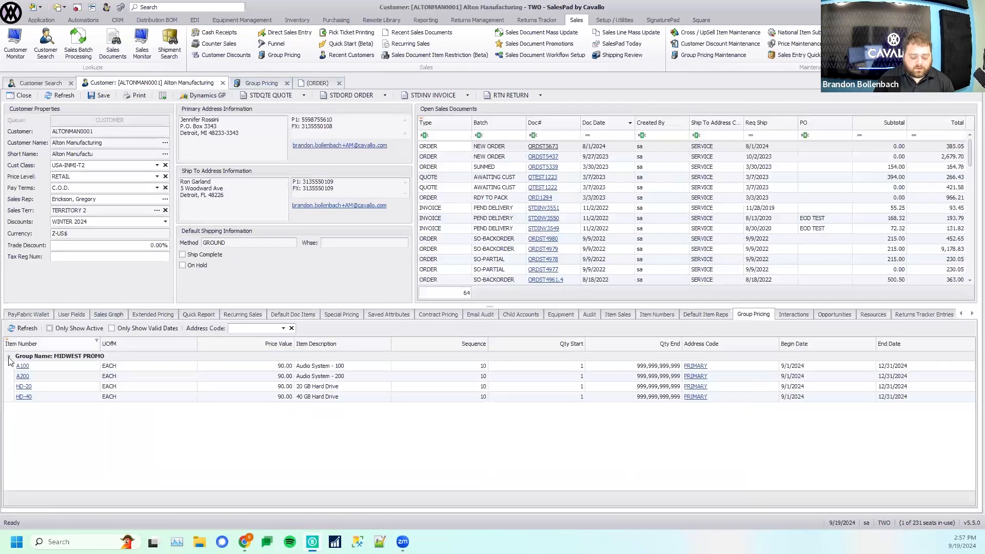
left_click(317, 83)
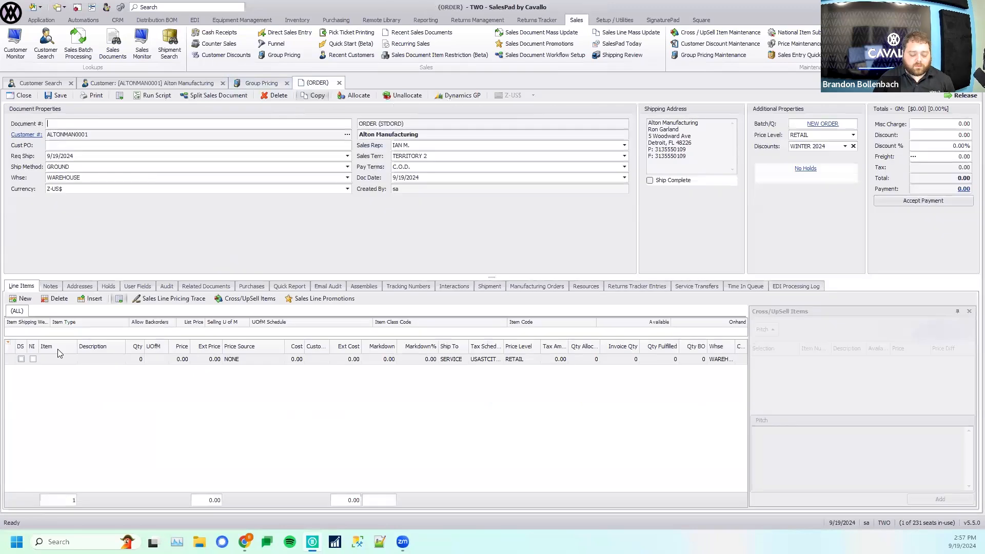
type("A100")
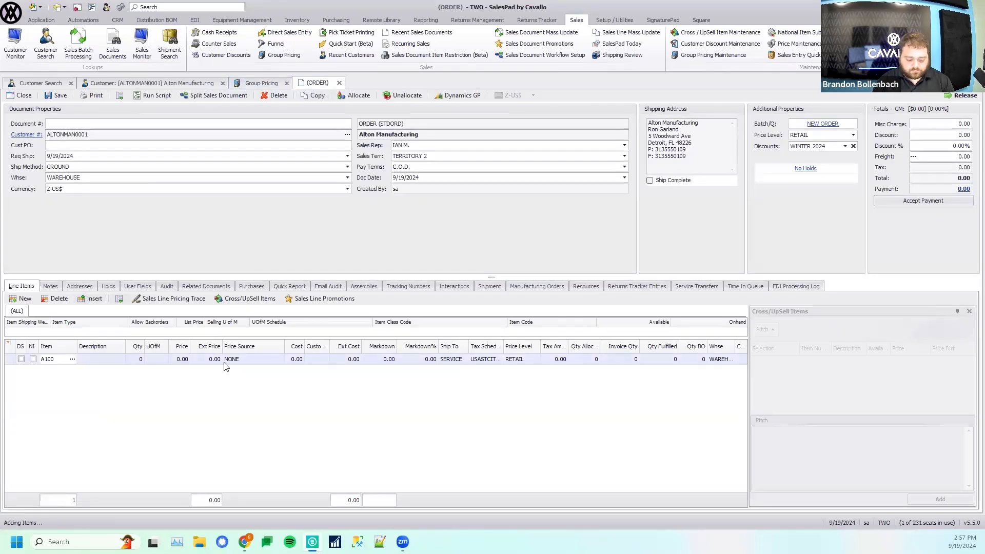
- Close the Cross/UpSell Items list, and change the order's ship-to address code to PRIMARY, accepting the salesperson change
key("Tab")
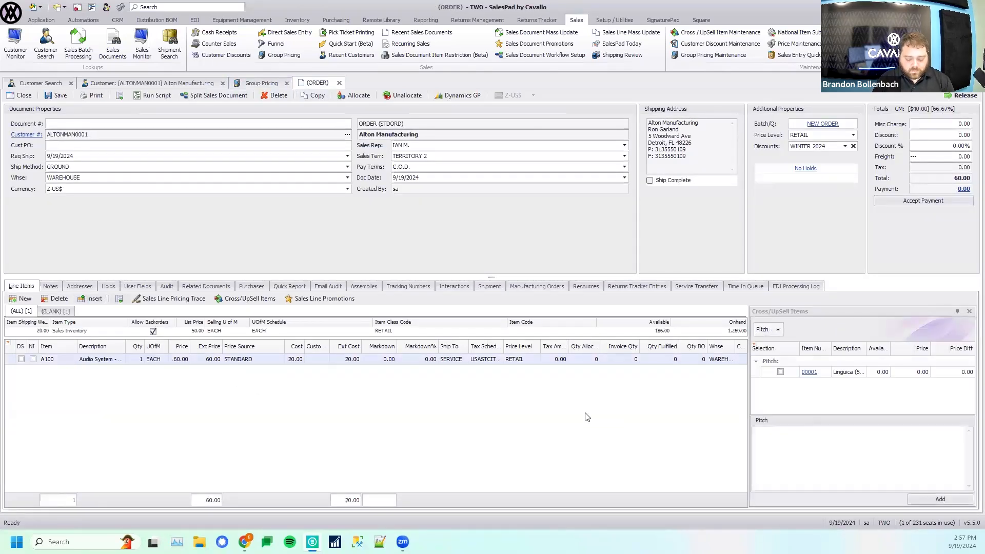
left_click(969, 312)
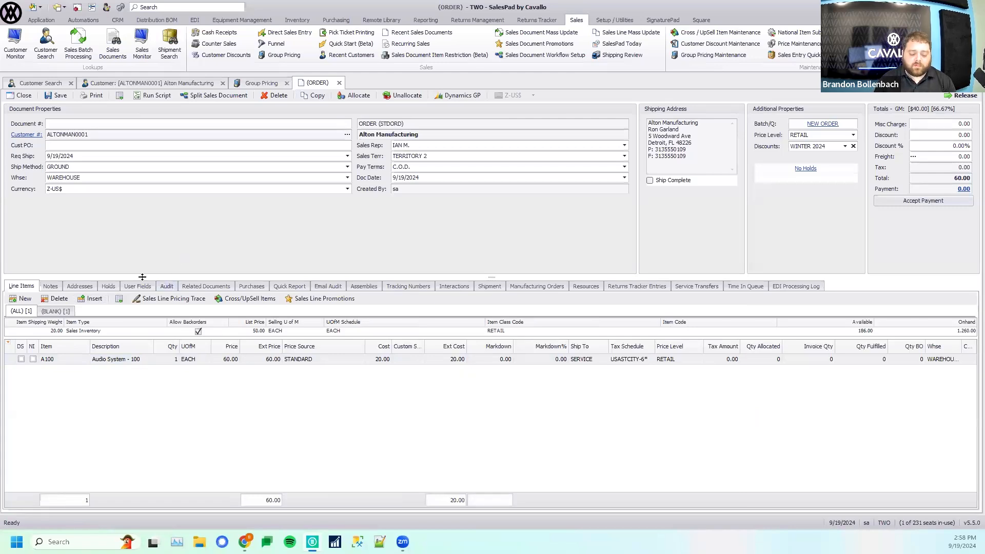
left_click(80, 287)
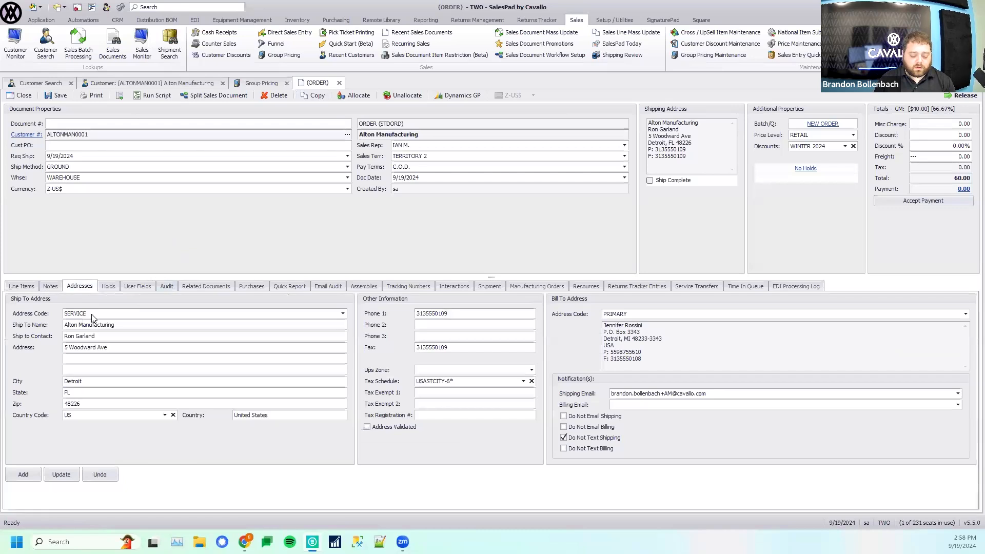
left_click(93, 318)
left_click(93, 335)
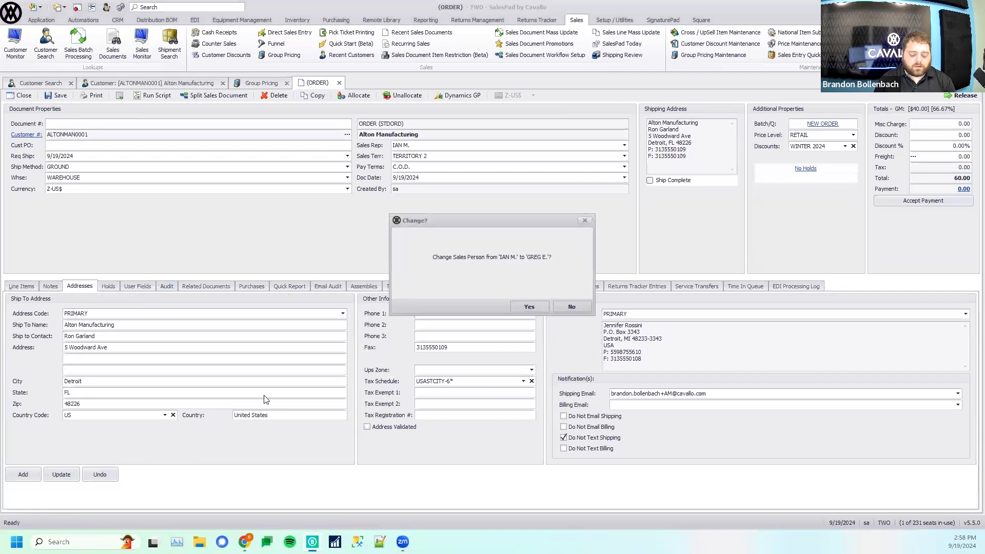
left_click(529, 307)
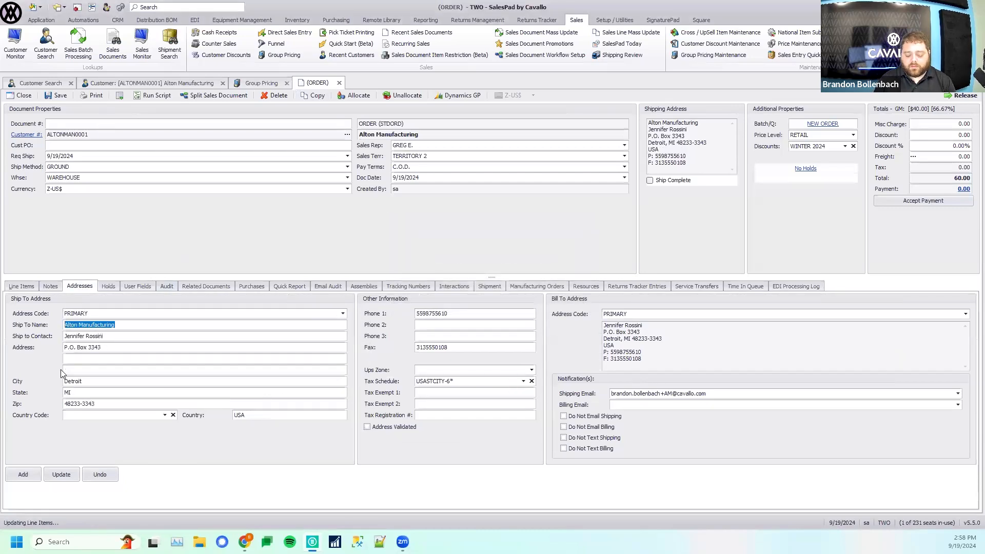
- Add a second line for item A100 to the order and compare its price source with the first line's
left_click(28, 287)
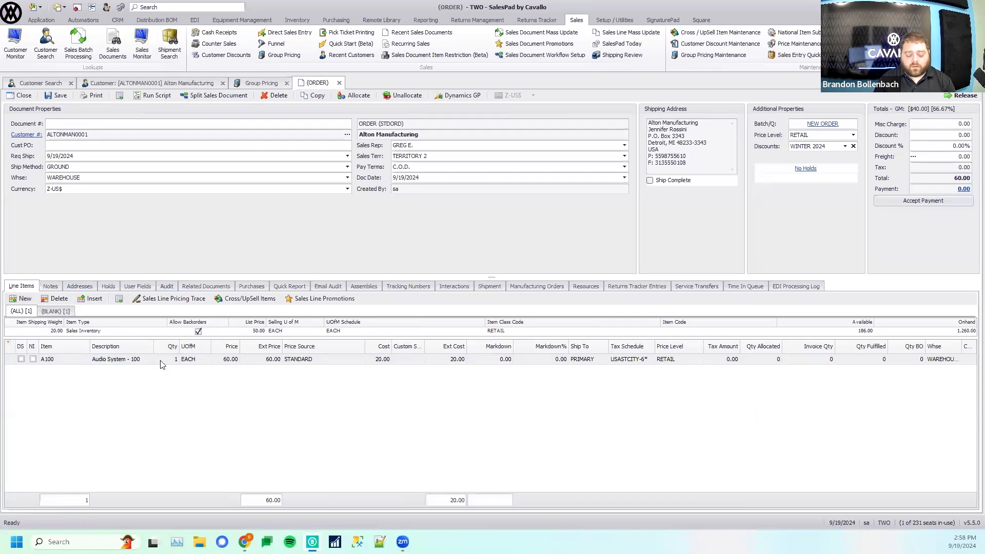
left_click(23, 298)
type("A100")
key("Tab")
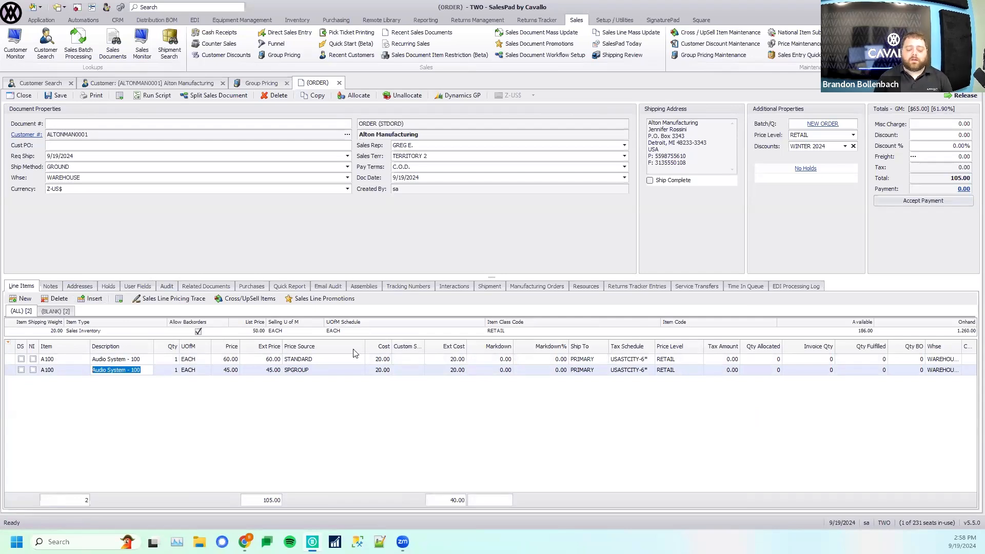
left_click(78, 361)
left_click(298, 372)
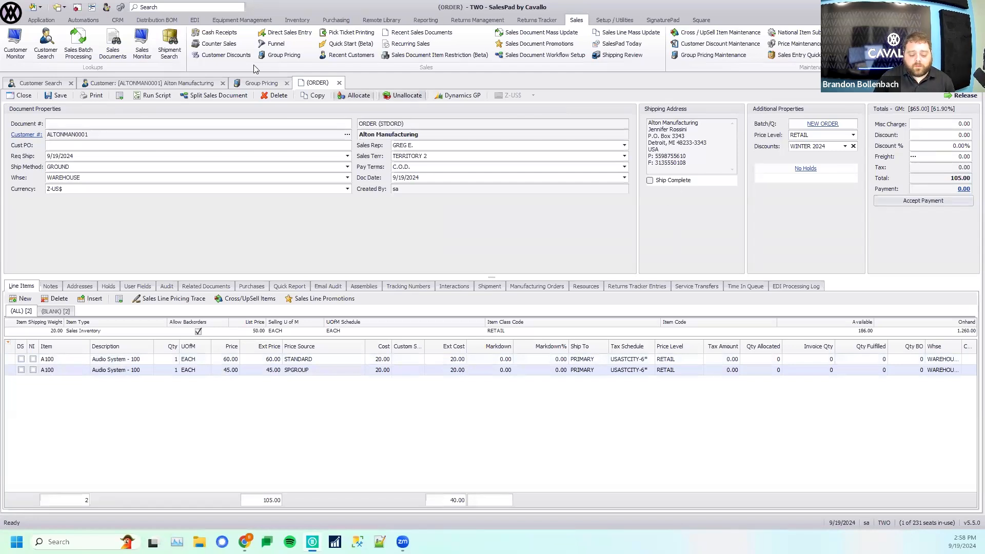
- In Group Pricing, widen the group list, and check the warehouse choices for MIDWEST PROMO and the additional columns available
left_click(261, 83)
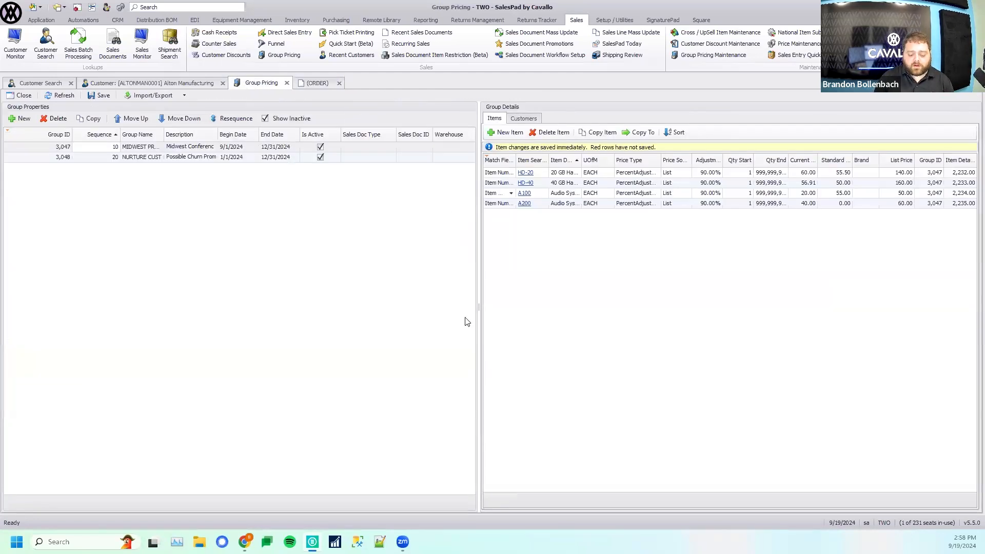
left_click_drag(478, 308, 552, 308)
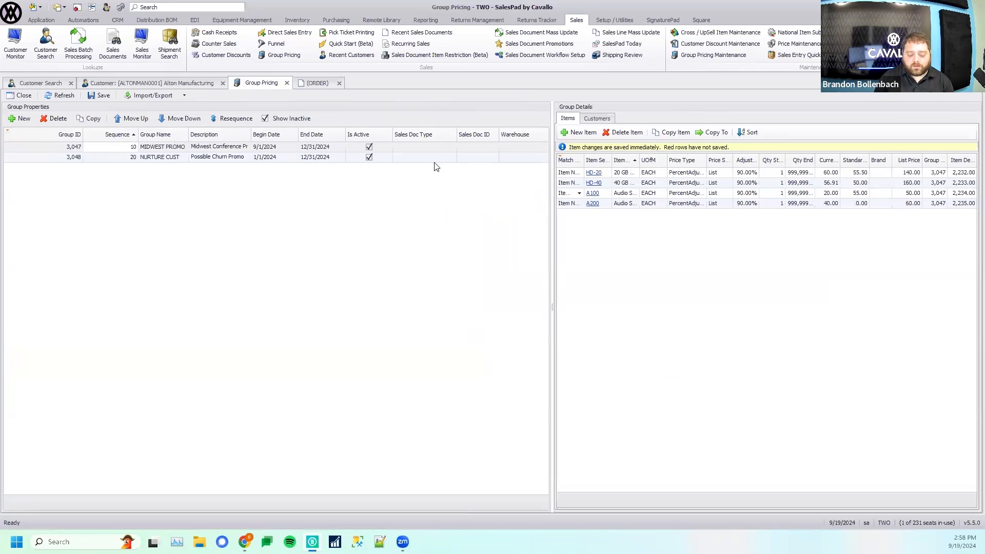
left_click(510, 147)
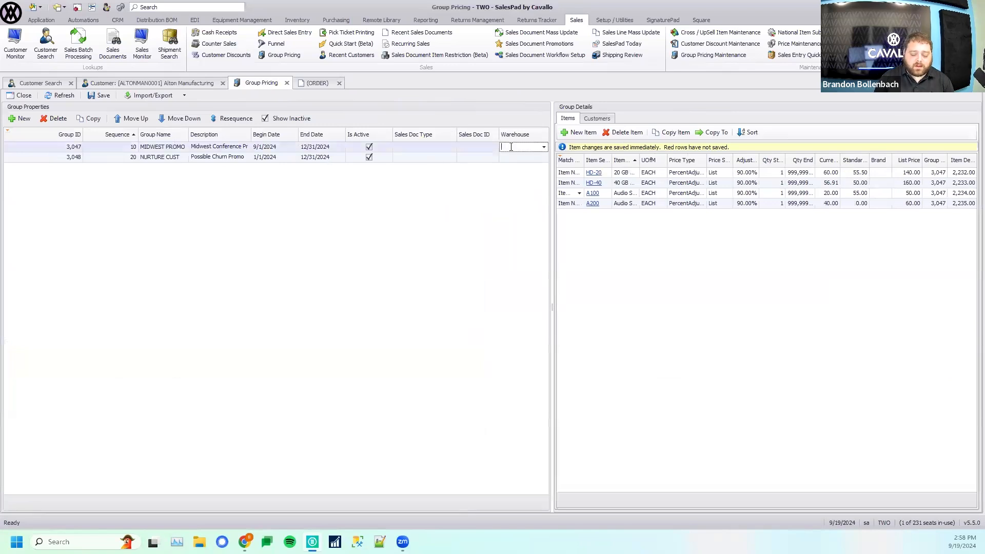
left_click(543, 147)
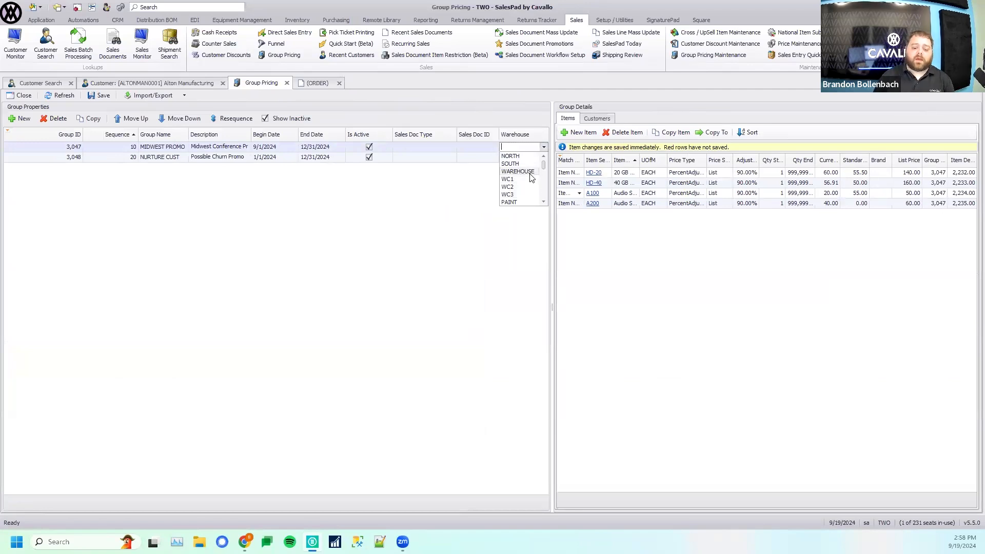
left_click(462, 213)
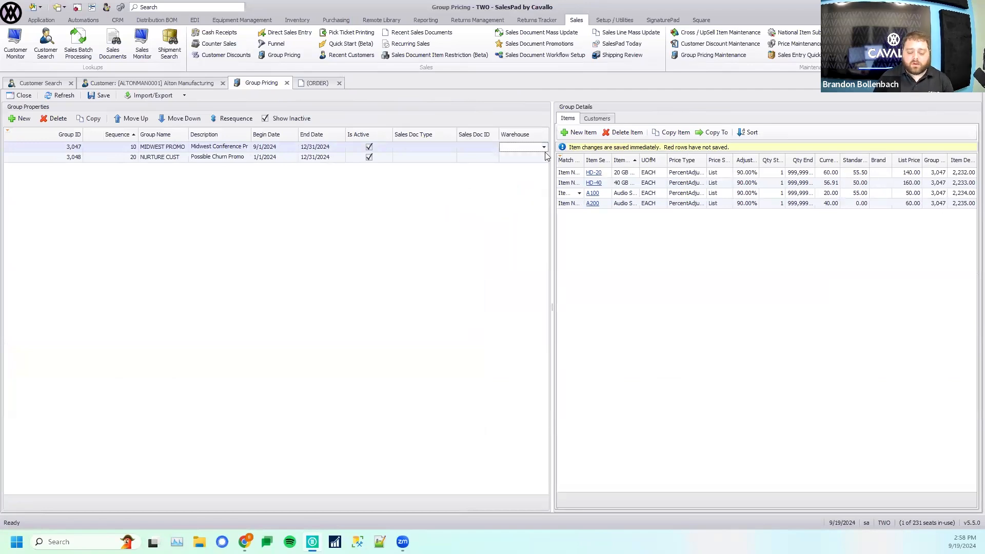
right_click(479, 138)
left_click(511, 184)
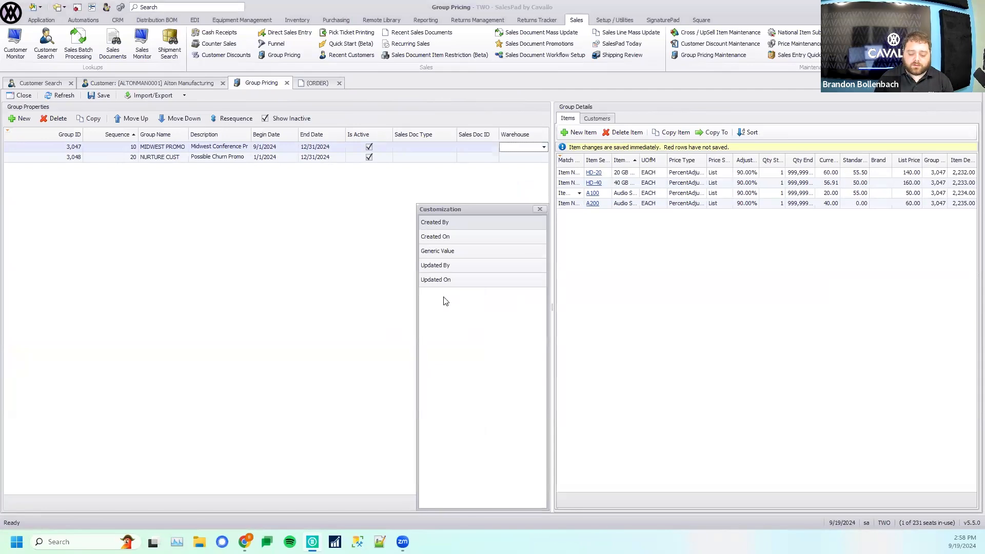
left_click(541, 209)
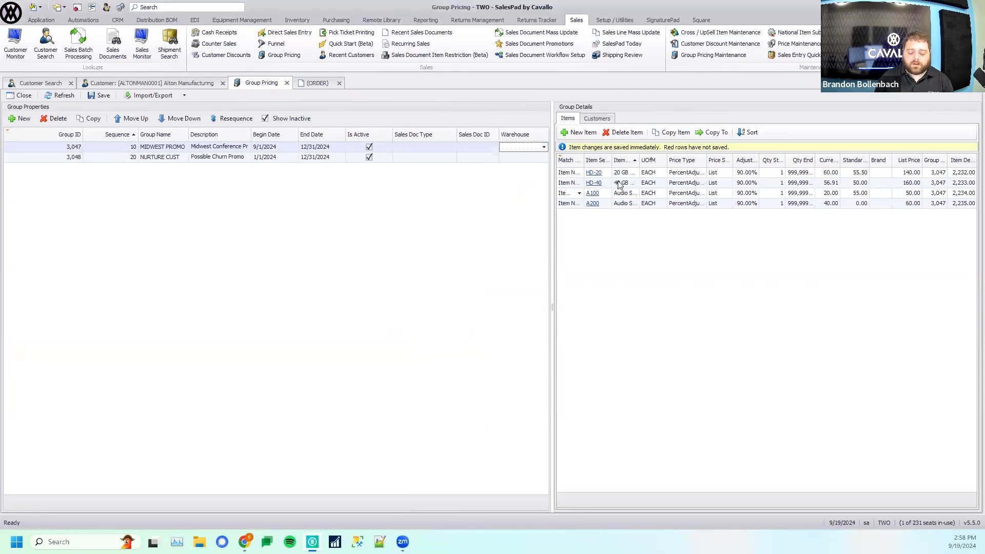
- Close the Alton Manufacturing order, and search customers for "aaron" to open the Aaron Fitz Electrical record
left_click(338, 84)
left_click(528, 305)
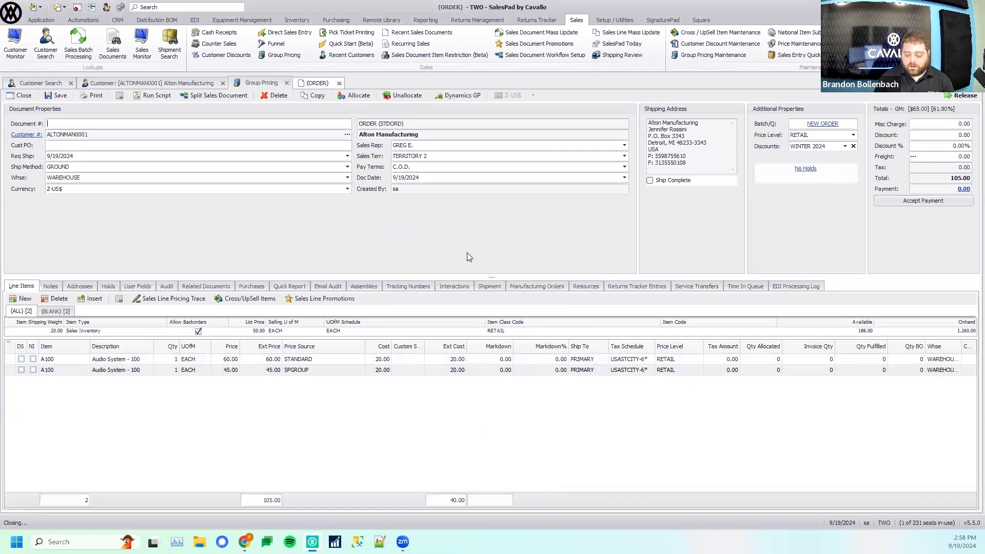
left_click(37, 83)
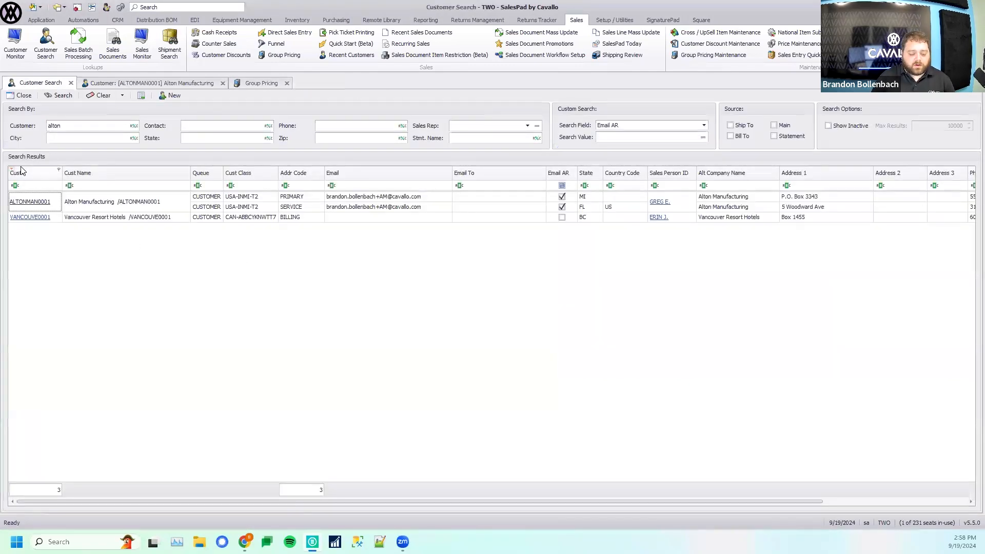
type("a")
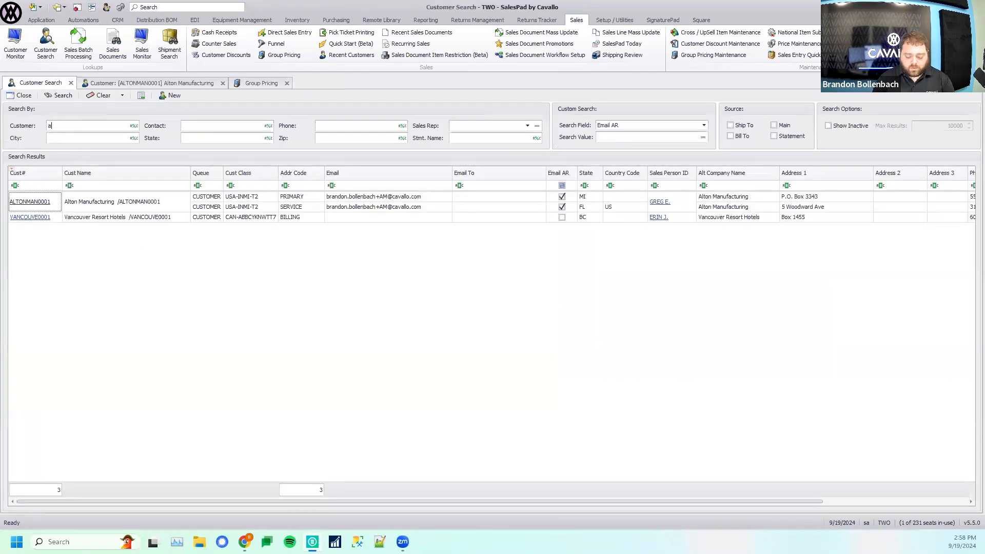
key("Return")
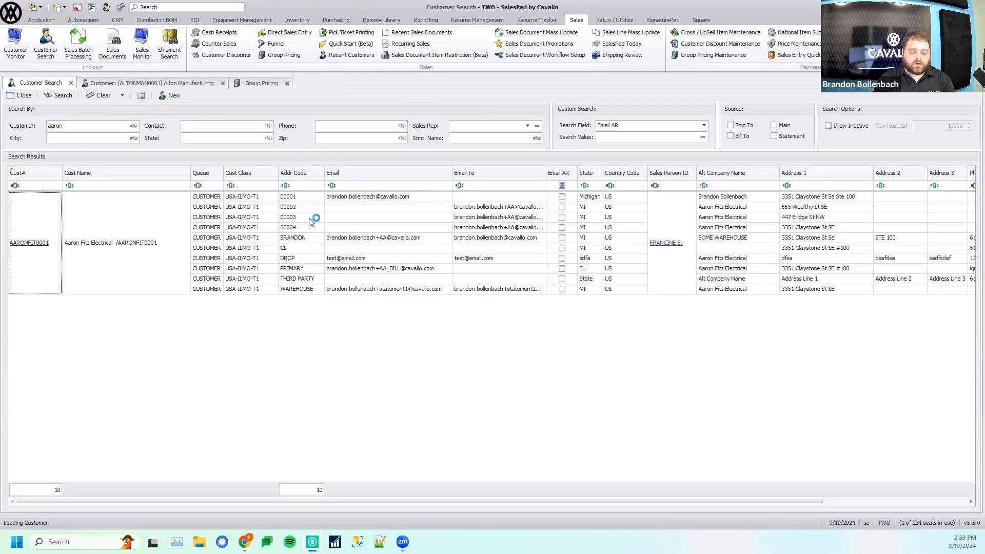
double_click(548, 258)
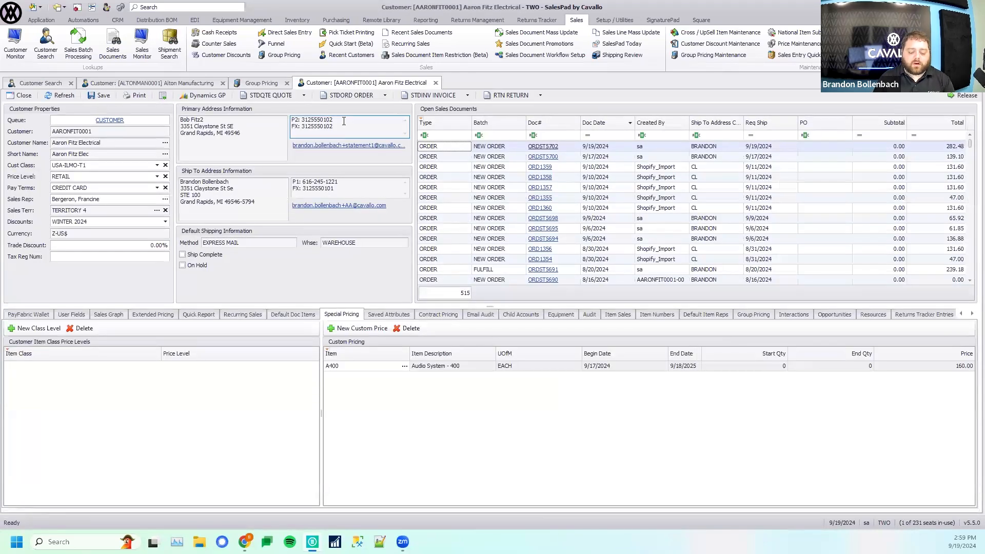
- Create a new STDORD order for Aaron Fitz Electrical with item HD-20 as the first line
left_click(350, 96)
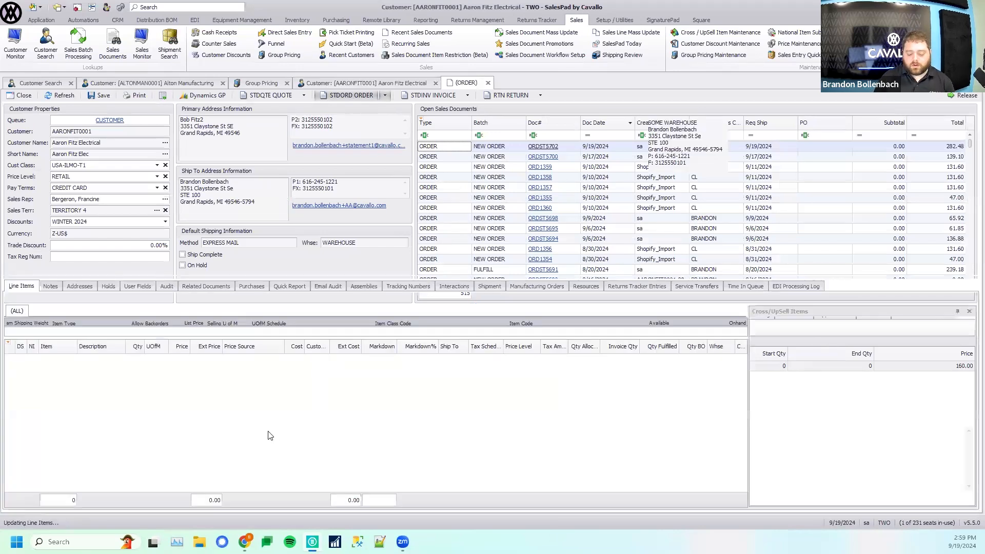
left_click(25, 300)
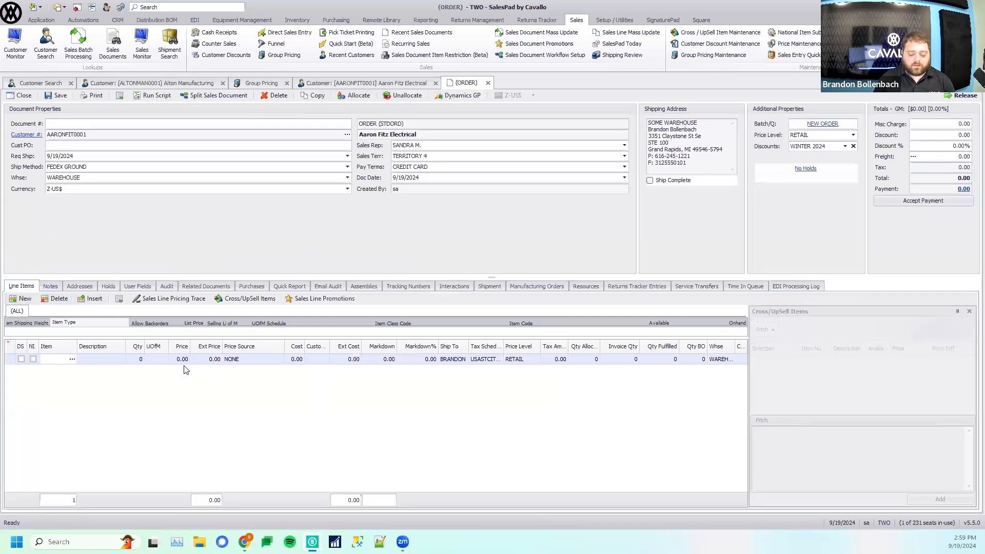
type("HD")
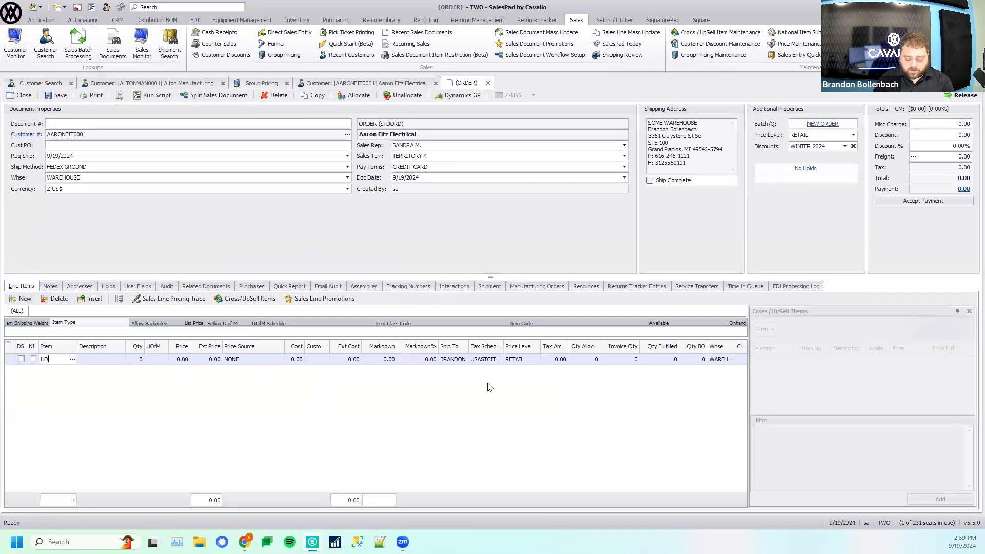
type("-20")
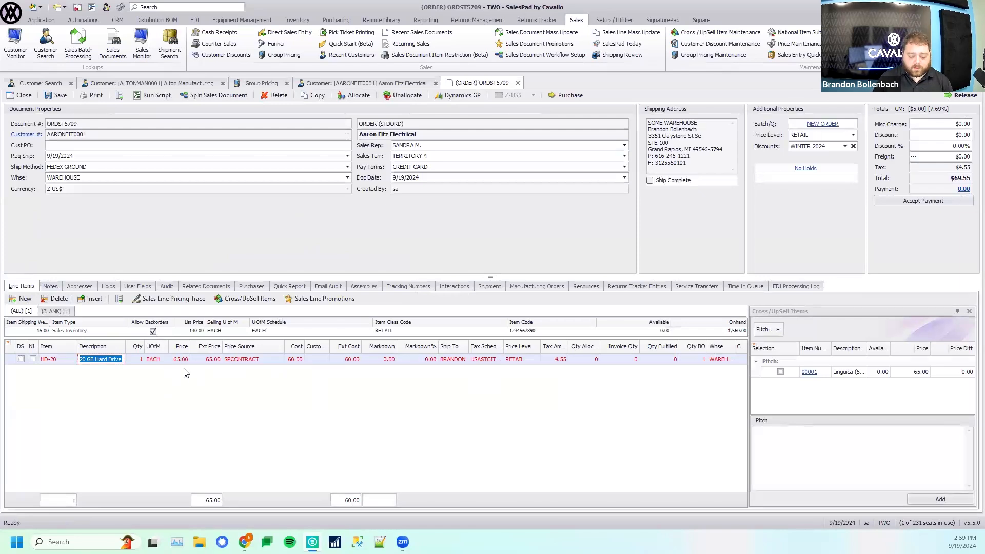
- Open the sales line pricing trace for HD-20, compare the SPCONTRACT, SPGROUP and STANDARD price details, and close the trace
left_click(169, 299)
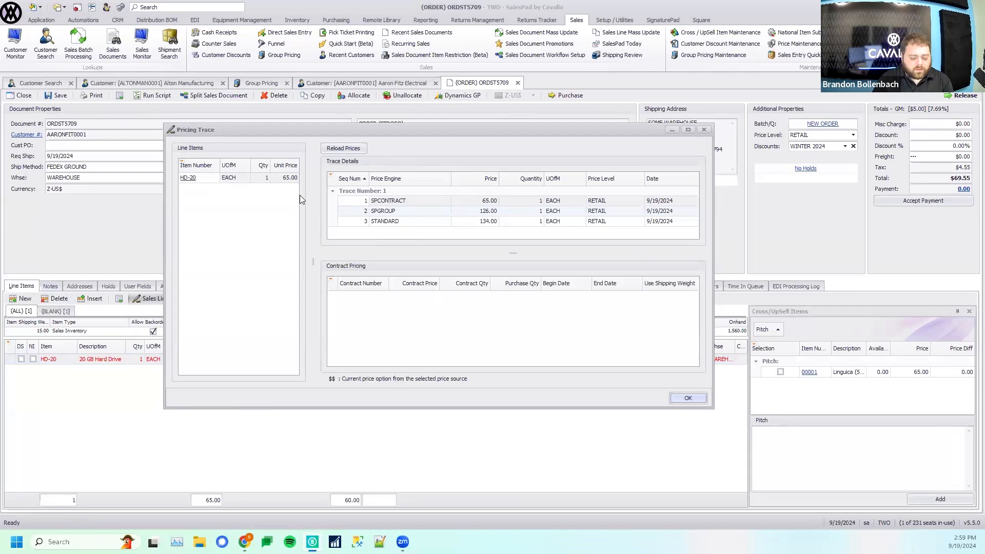
left_click(374, 202)
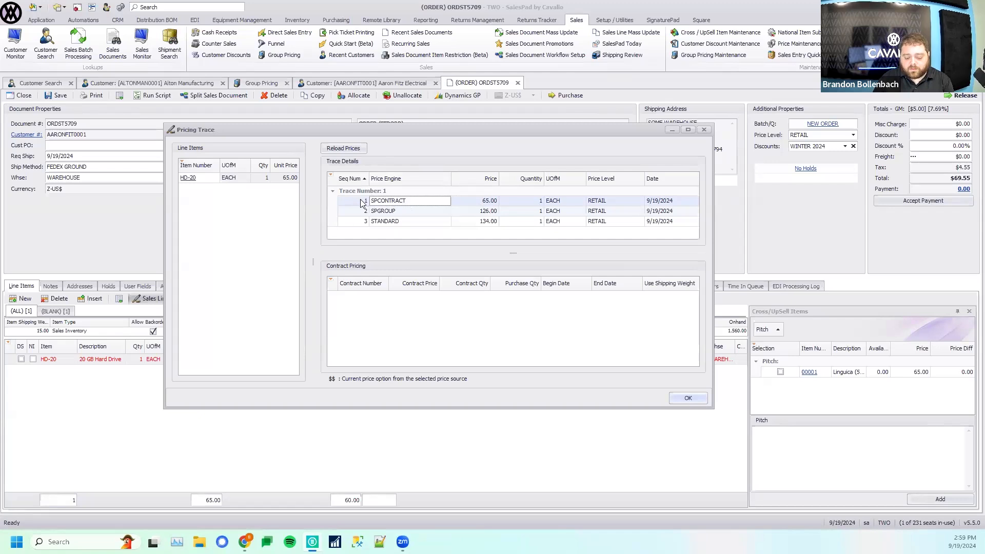
left_click(403, 212)
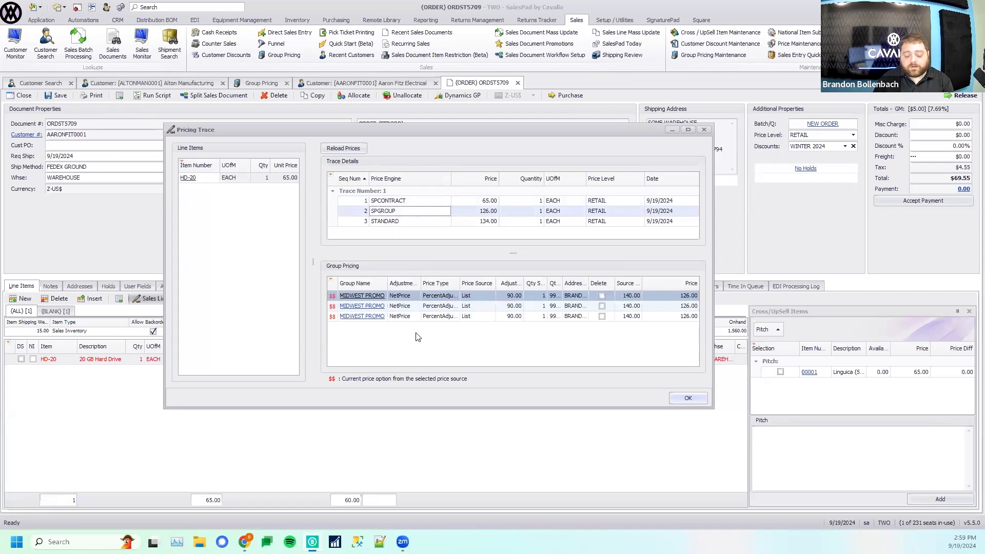
left_click(394, 221)
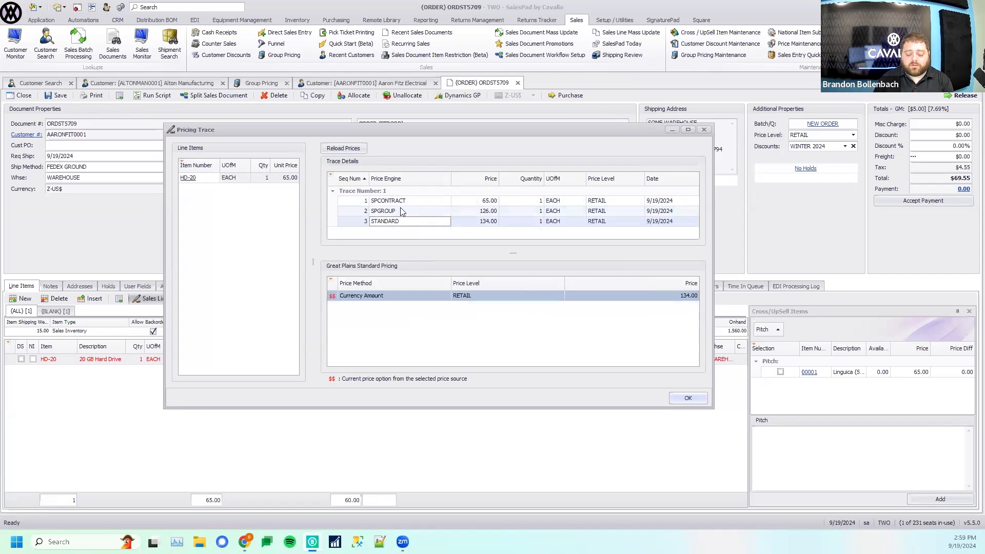
left_click(406, 203)
left_click(406, 210)
left_click(405, 220)
left_click(404, 211)
left_click(404, 203)
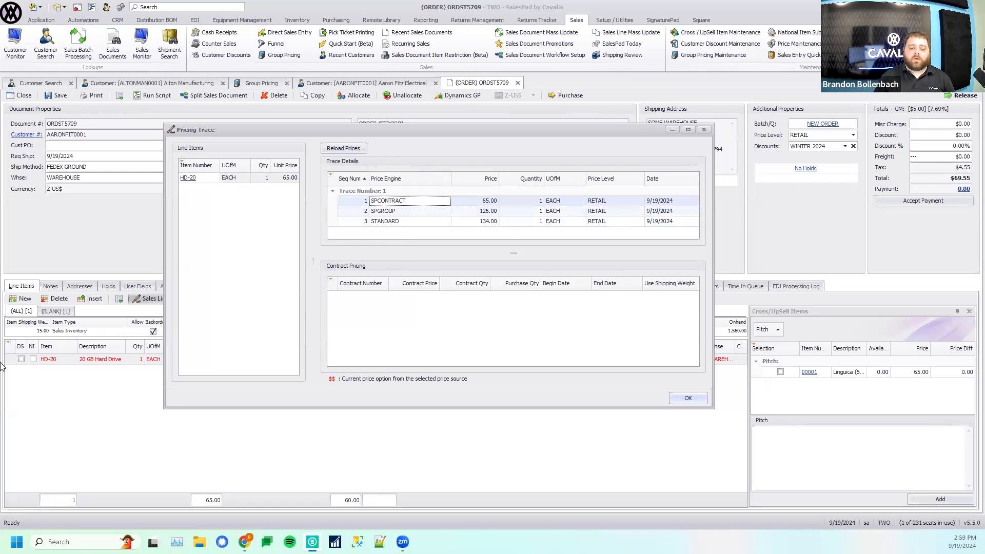
left_click(704, 129)
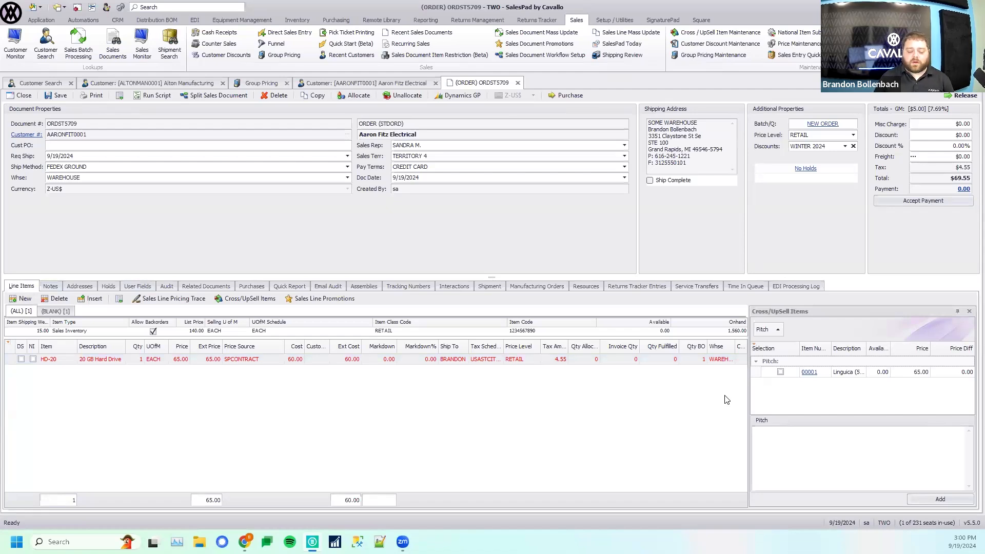
- Add item HD-60 as the second line of the Aaron Fitz Electrical order
left_click(22, 299)
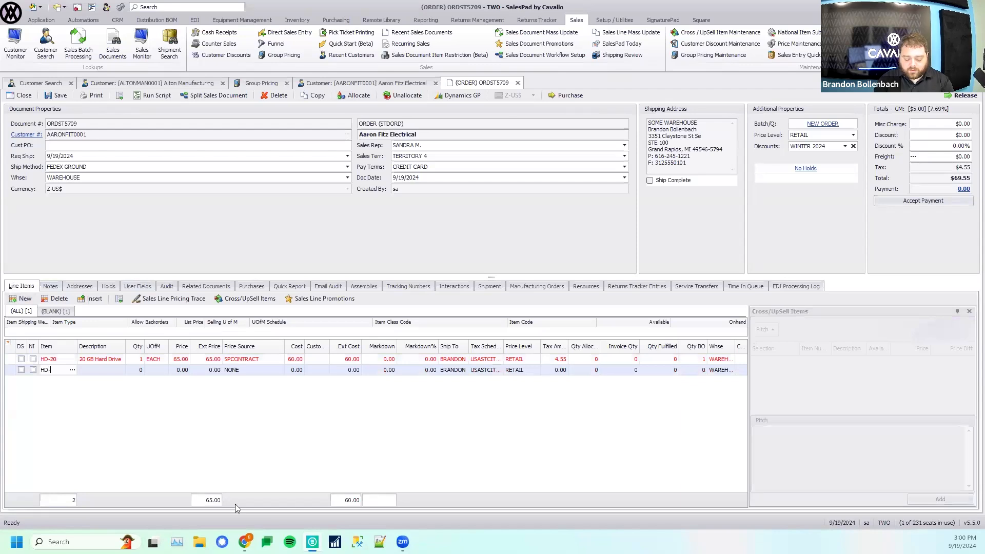
key("Tab")
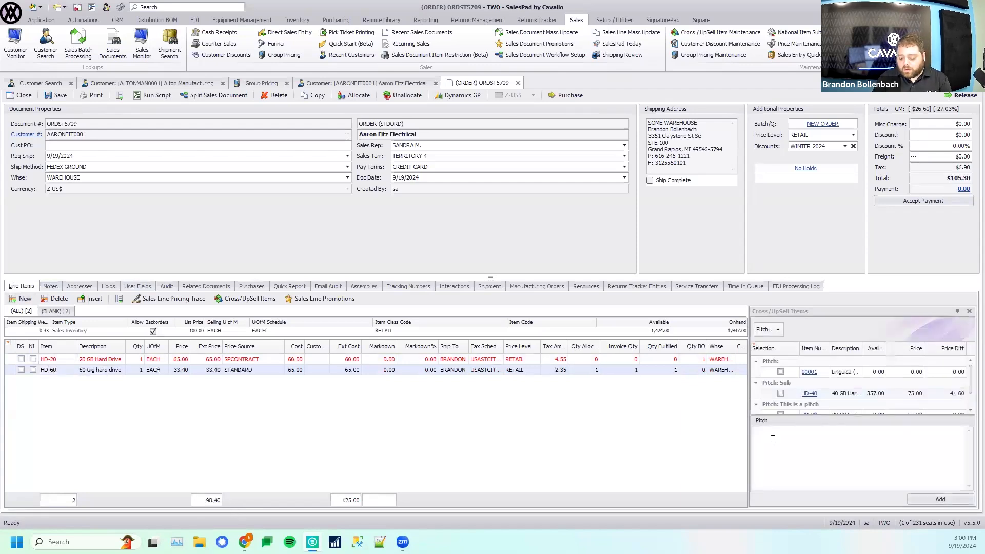
- Enlarge the line items area to view the cross/upsell suggestions for HD-60, and open Cross/UpSell Maintenance
left_click_drag(487, 276, 492, 222)
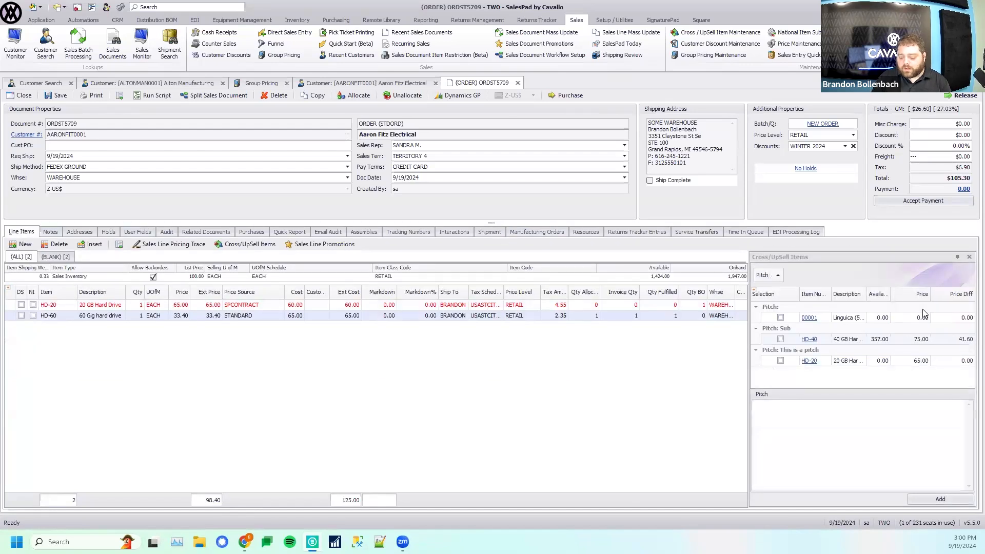
left_click(862, 321)
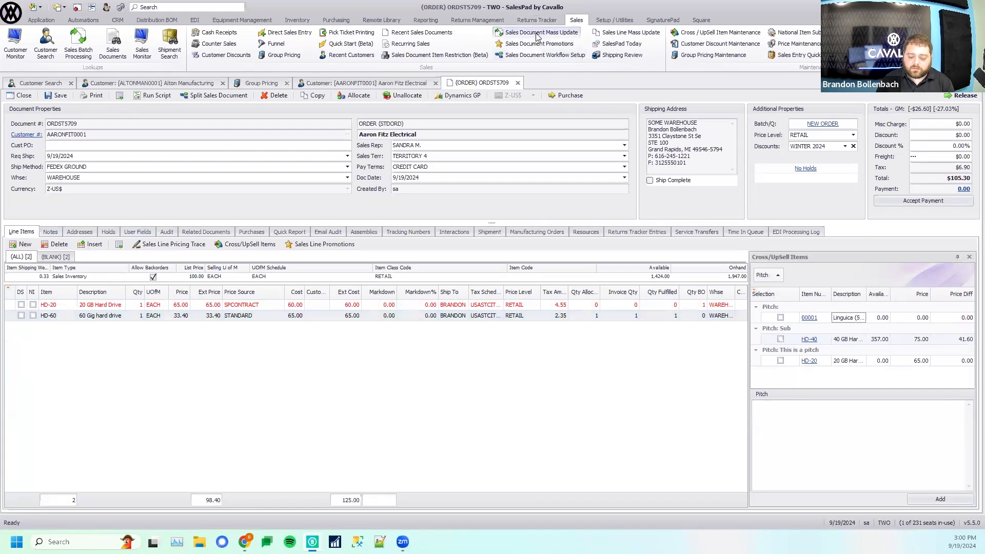
left_click(721, 33)
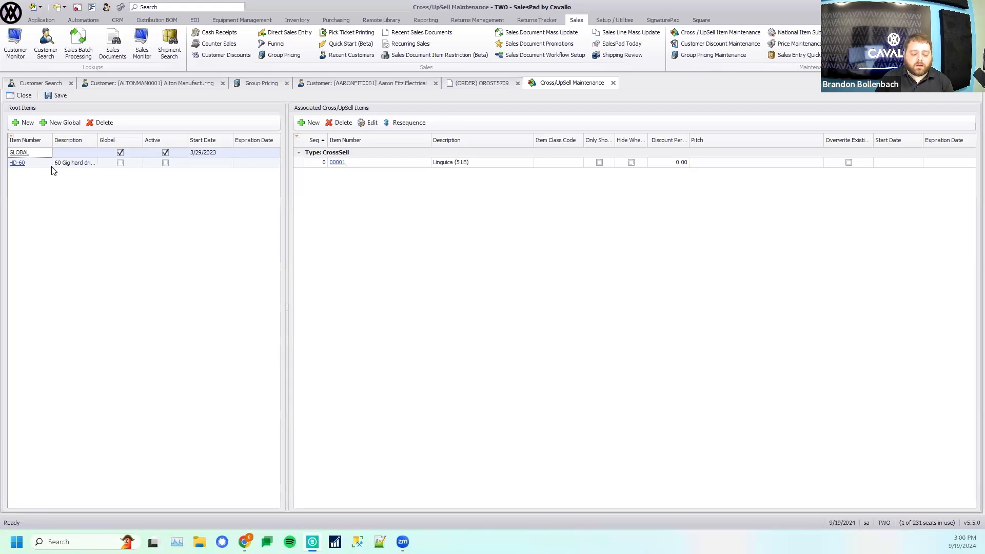
- Compare the associated cross/upsell items of the GLOBAL and HD-60 root items
left_click(80, 164)
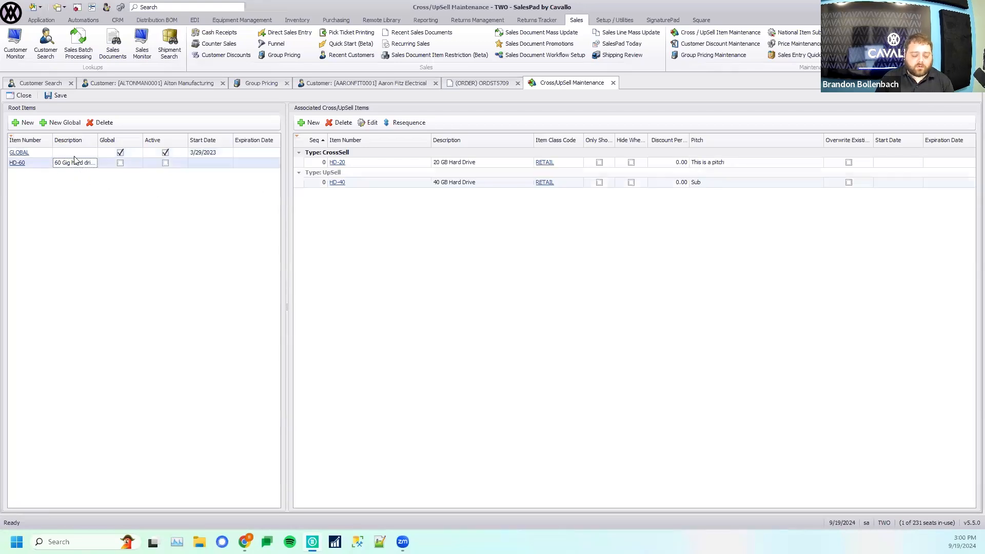
left_click(51, 154)
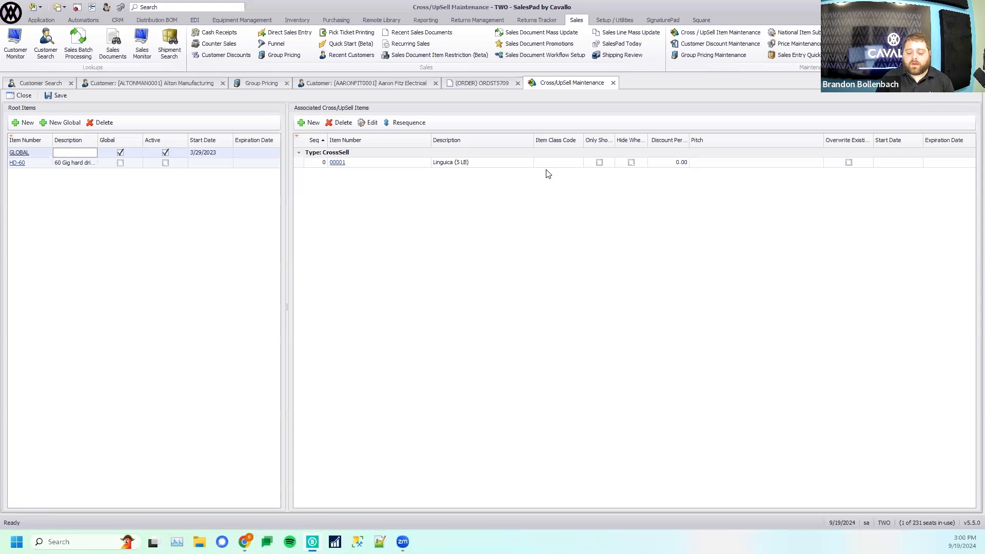
left_click(64, 163)
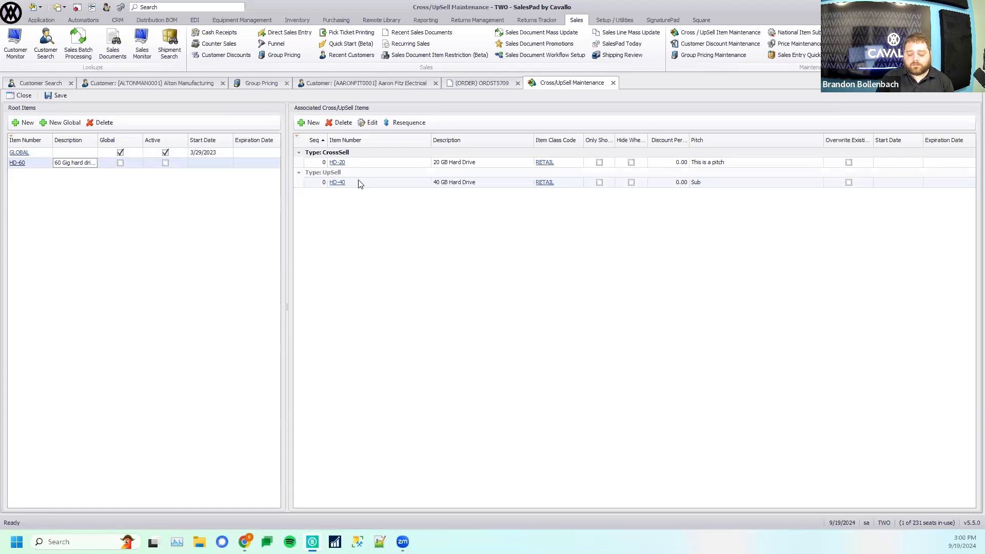
- Return to the Aaron Fitz Electrical order, review the pitches for suggested items HD-40 and HD-20, and mark HD-20
left_click(474, 84)
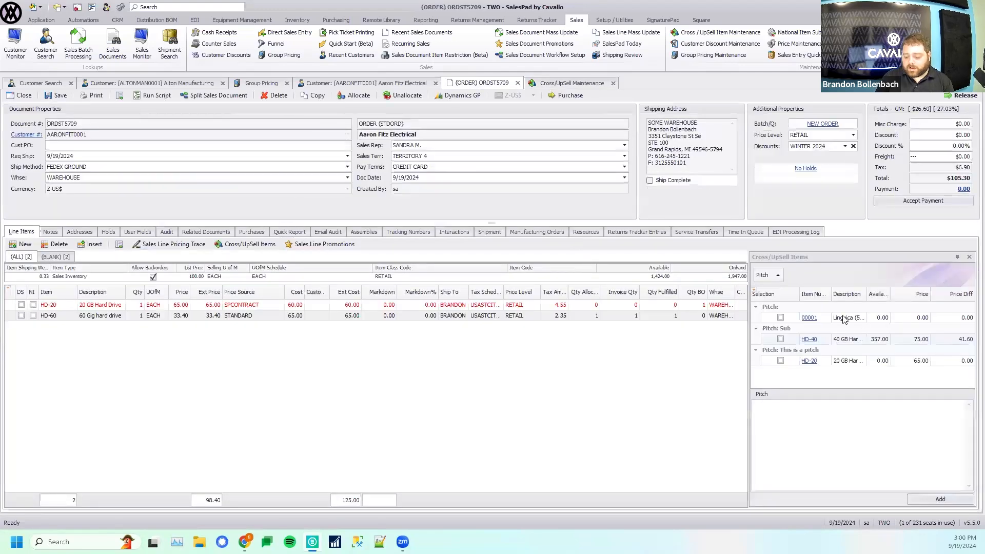
left_click(844, 339)
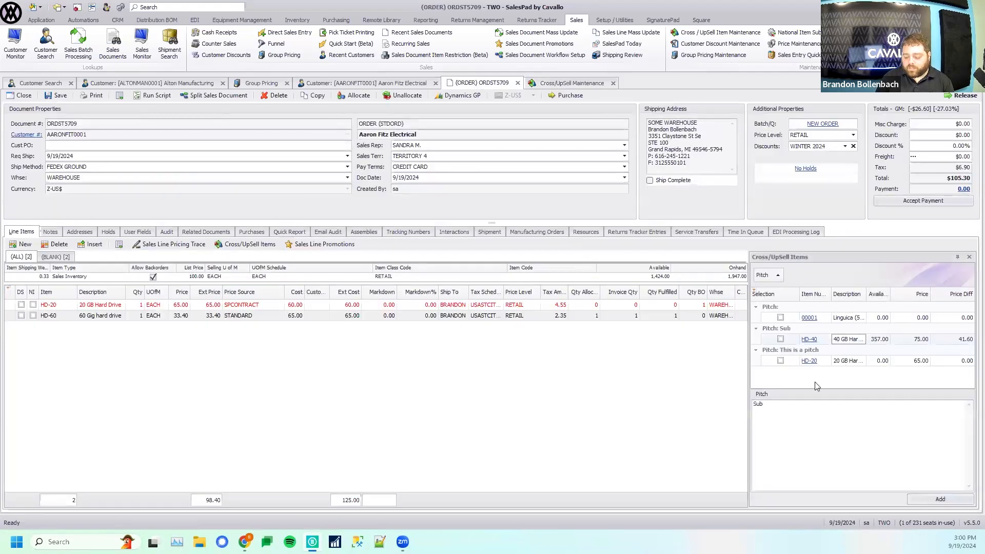
left_click_drag(762, 414, 735, 408)
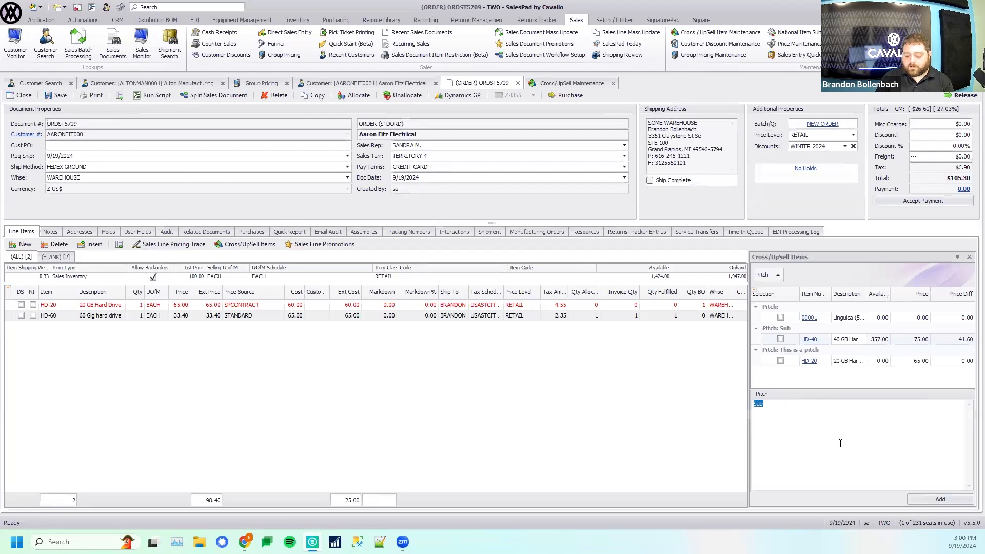
left_click(849, 362)
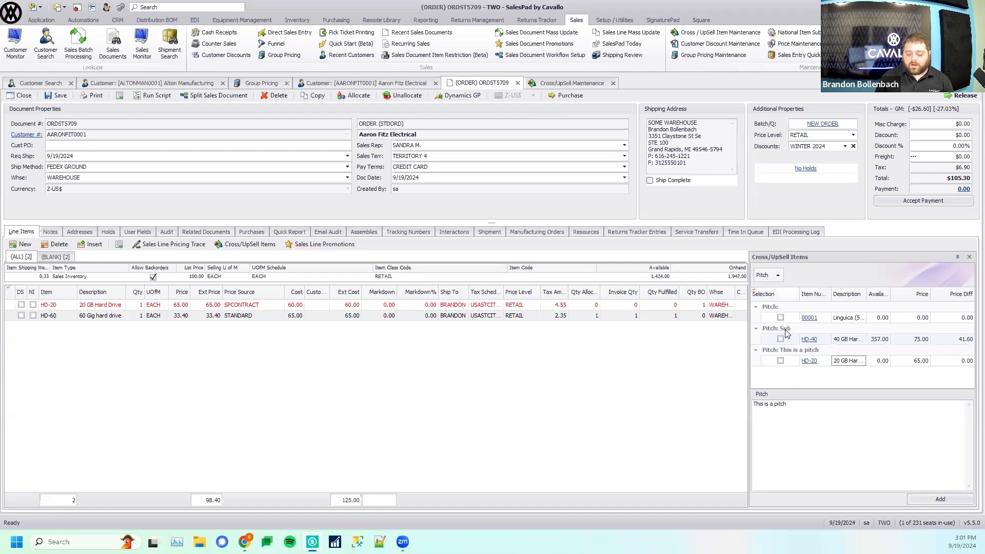
left_click(780, 360)
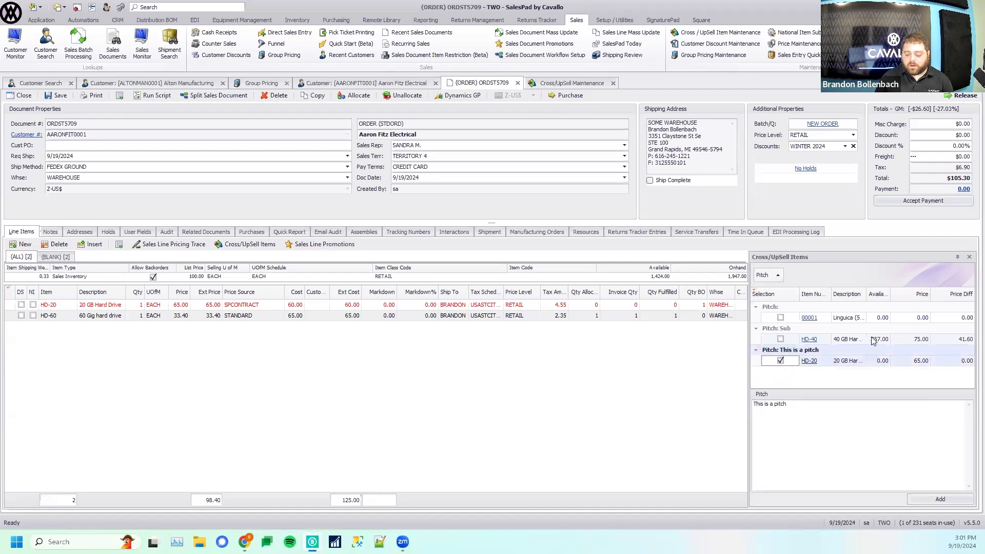
- Regroup the cross/upsell suggestions by Type instead of Pitch, keeping Pitch as a regular column
left_click_drag(762, 272, 813, 299)
right_click(824, 286)
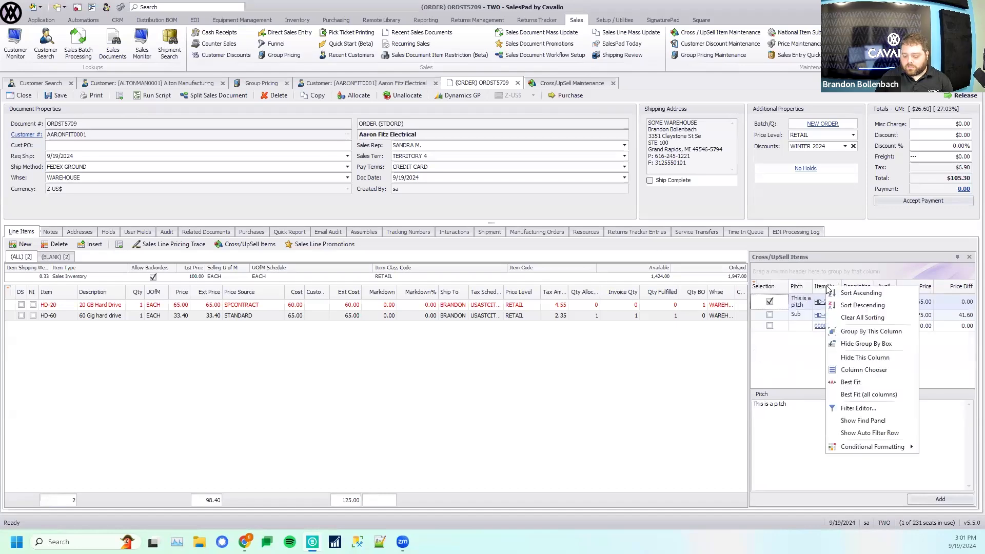
left_click(862, 370)
left_click_drag(880, 154, 788, 270)
left_click(965, 77)
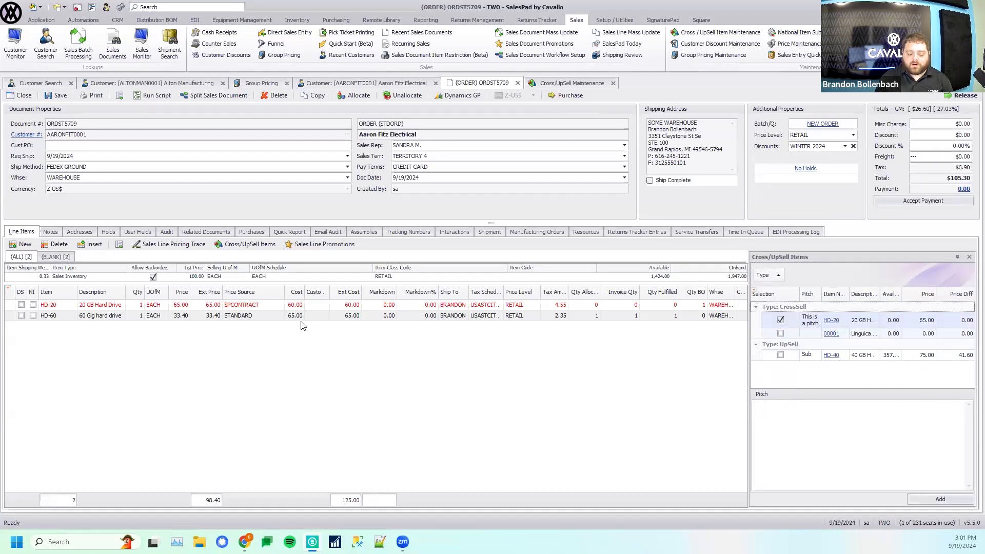
- Replace the HD-60 line with the UpSell item HD-40, and add the CrossSell item 00001 to the order
left_click(780, 355)
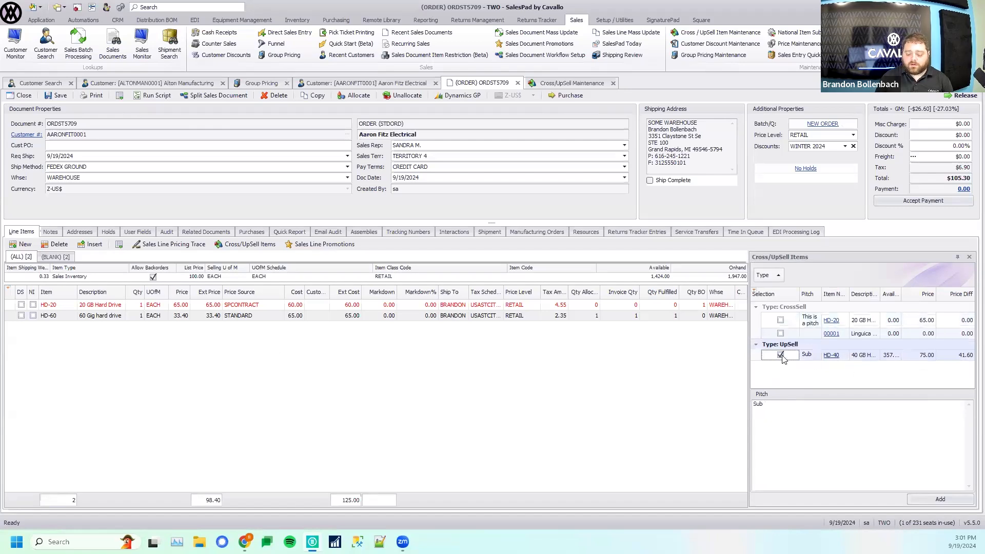
left_click(946, 502)
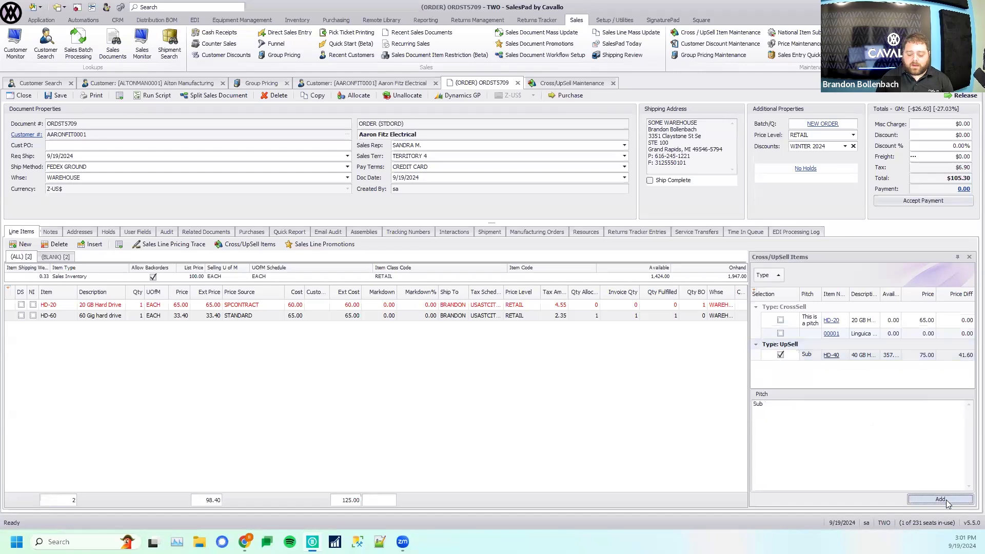
left_click(58, 317)
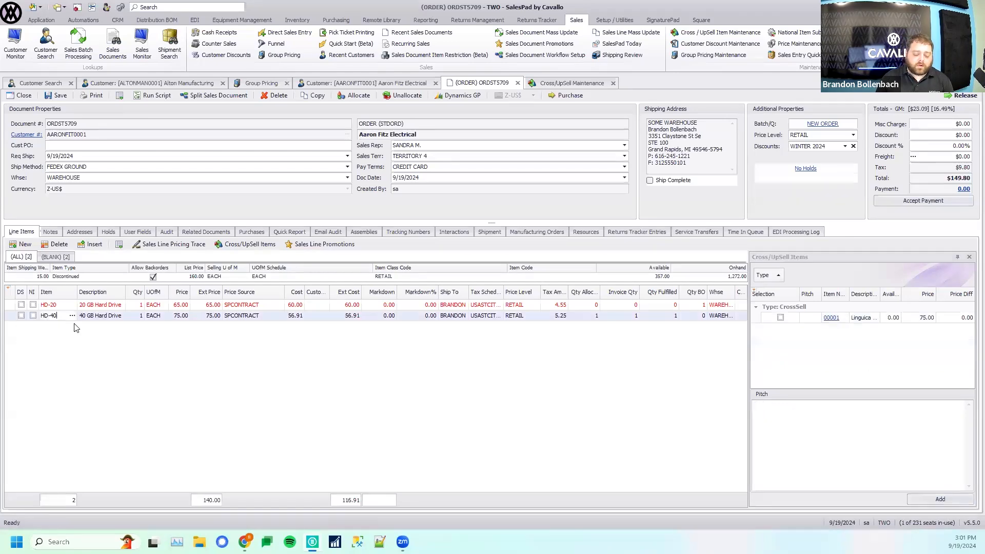
left_click(780, 318)
left_click(940, 499)
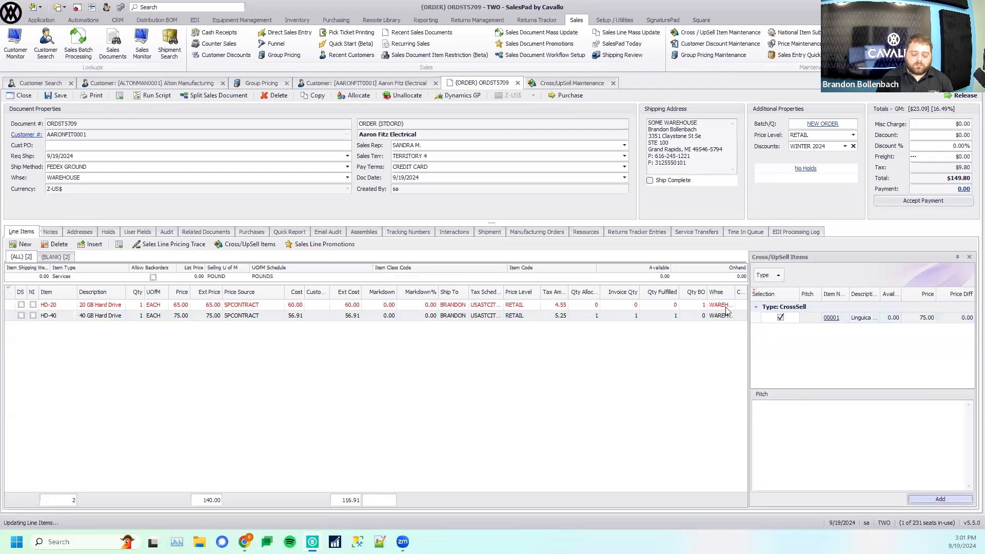
mouse_move(88, 307)
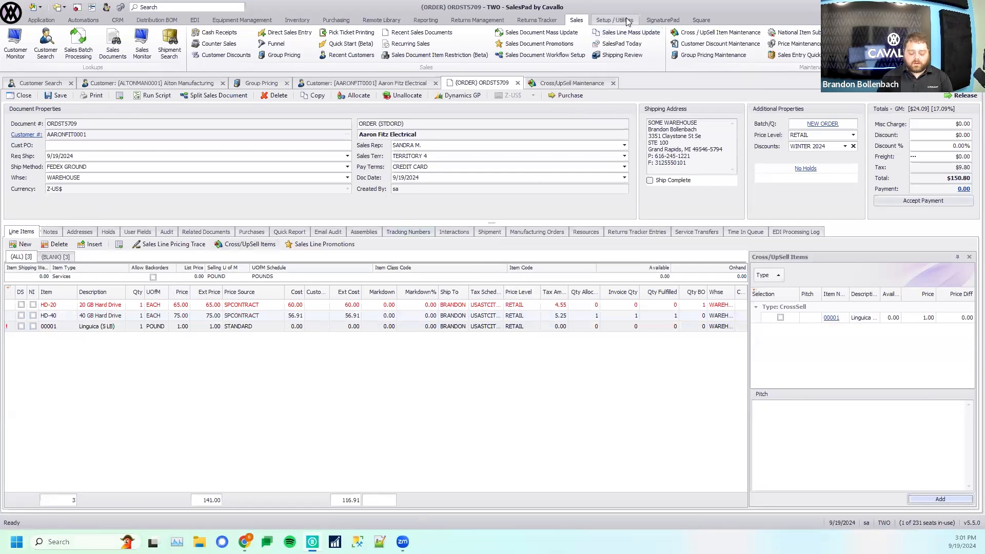
- Switch to the full-screen slide presentation and show the Q & A slide
key("alt+Tab")
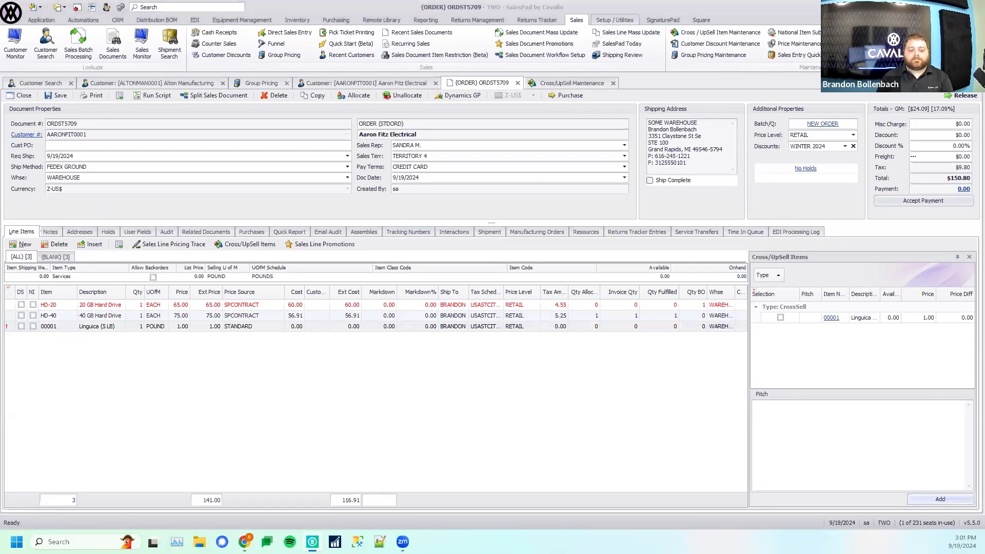
key("Right")
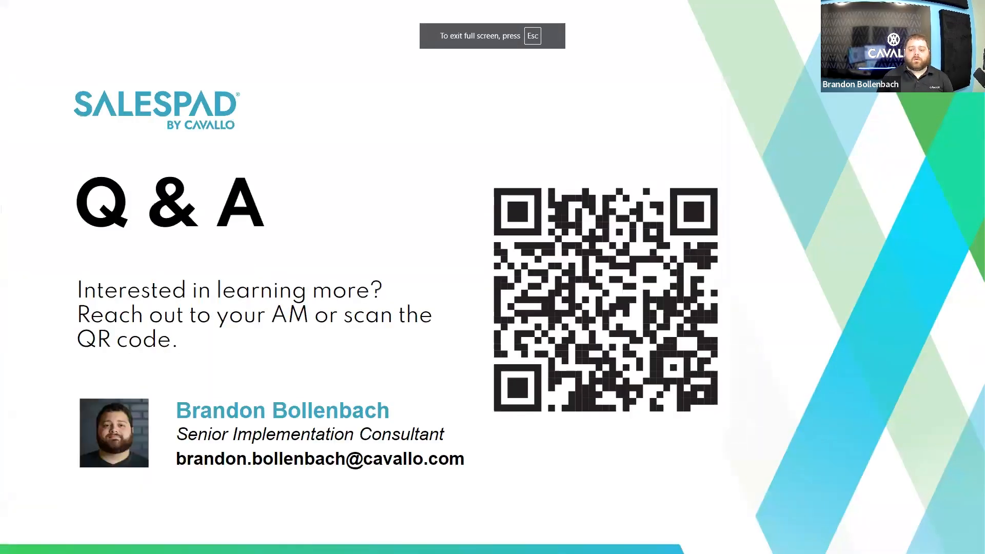